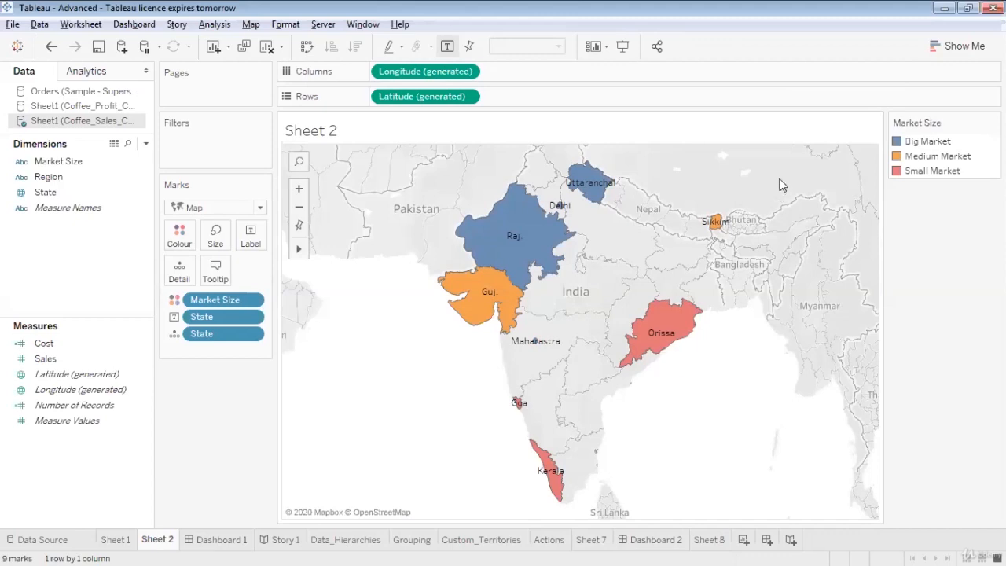
left_click(953, 46)
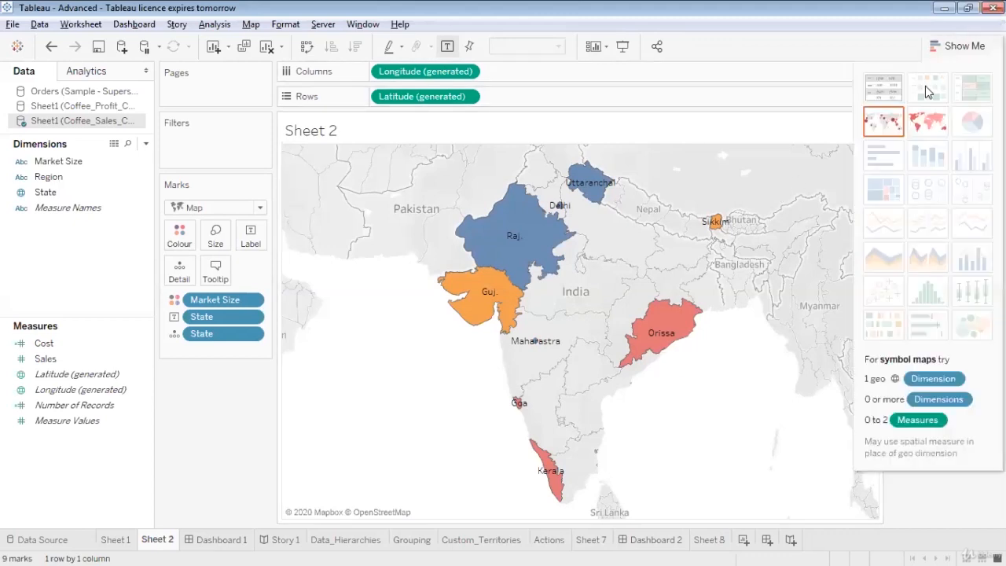
left_click(883, 121)
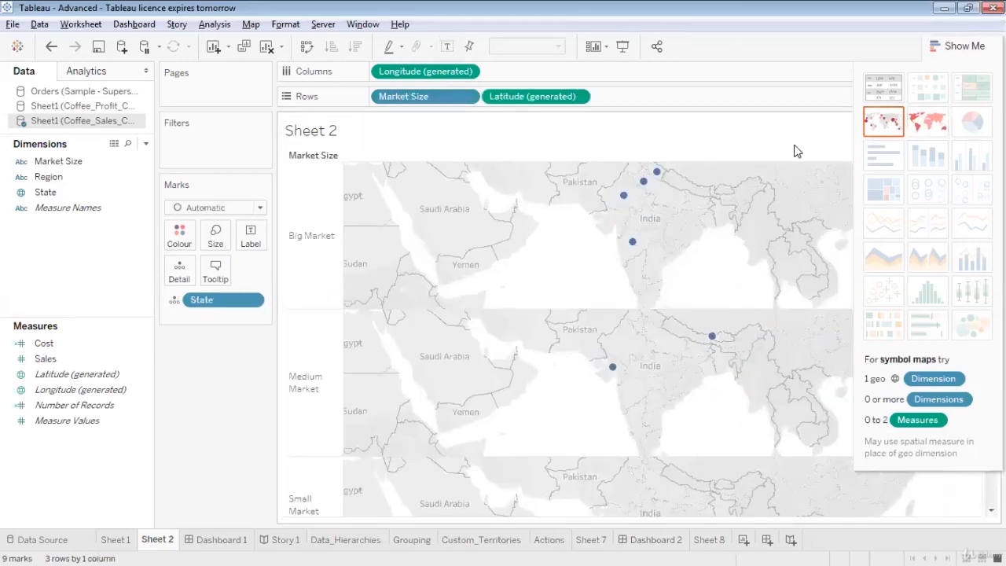
left_click(957, 46)
key("ctrl+z")
key("ctrl+z")
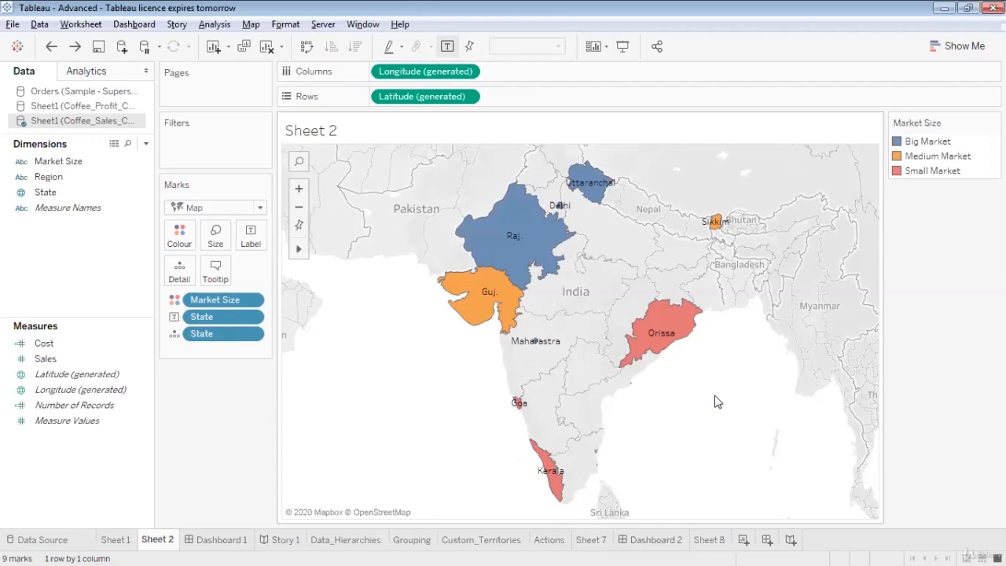
- Start a Go to URL worksheet action with Sheet 2 as its only source sheet
left_click(81, 25)
left_click(137, 122)
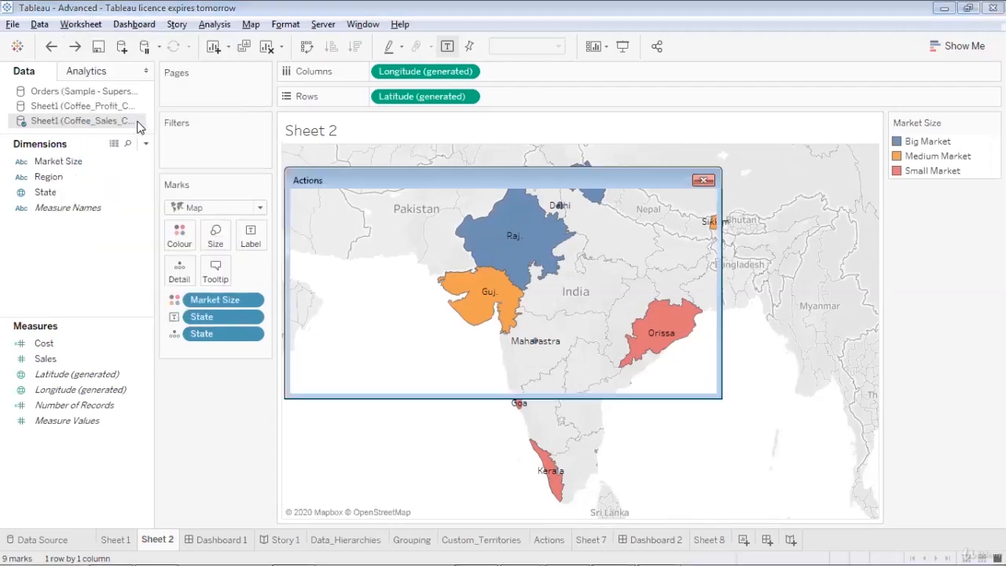
left_click(338, 351)
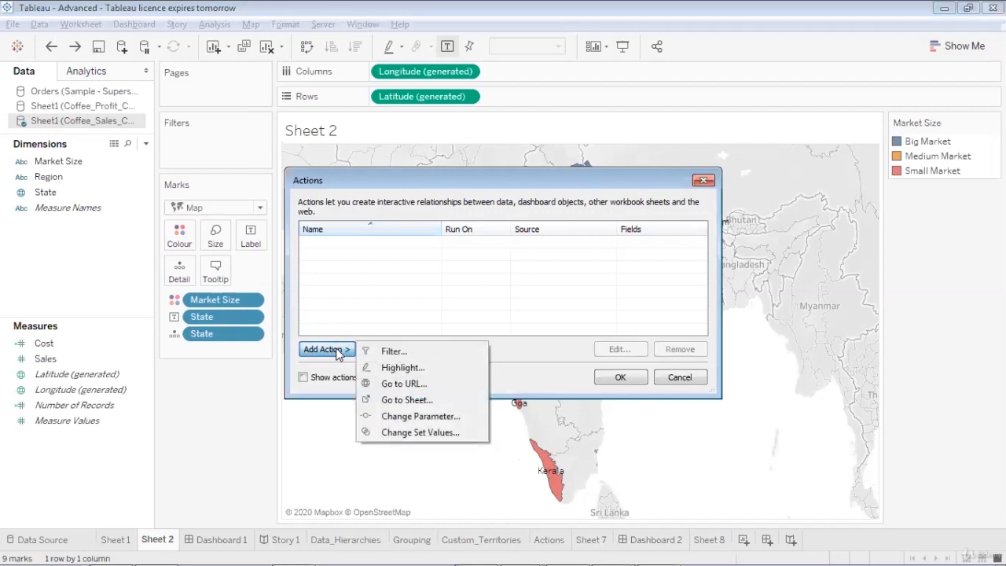
left_click(375, 383)
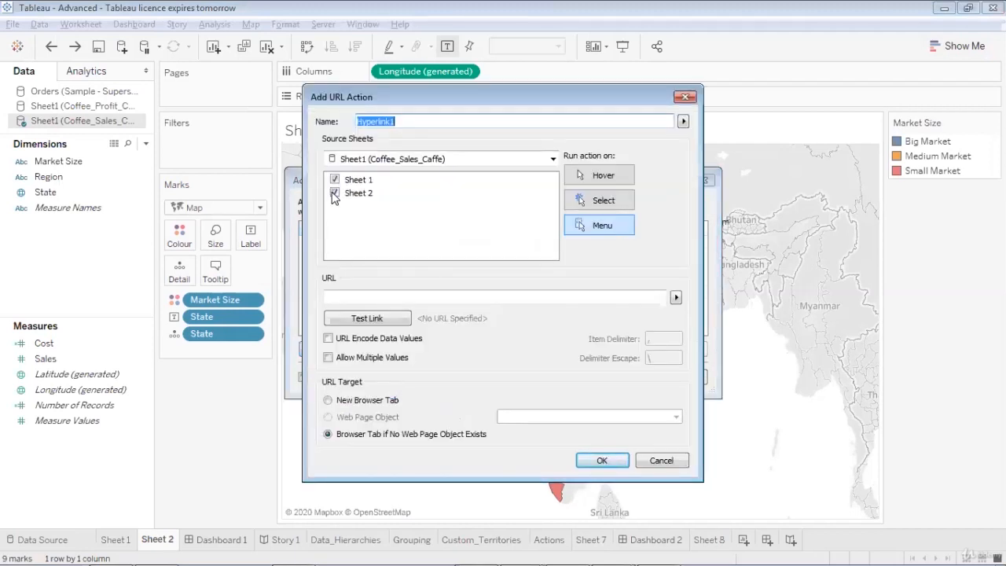
left_click(335, 179)
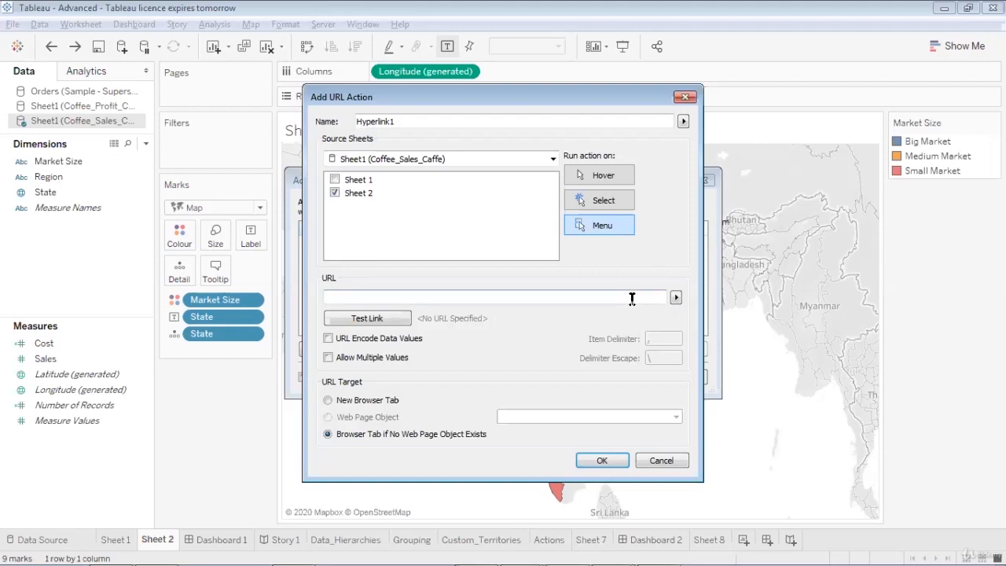
type("www.wiki")
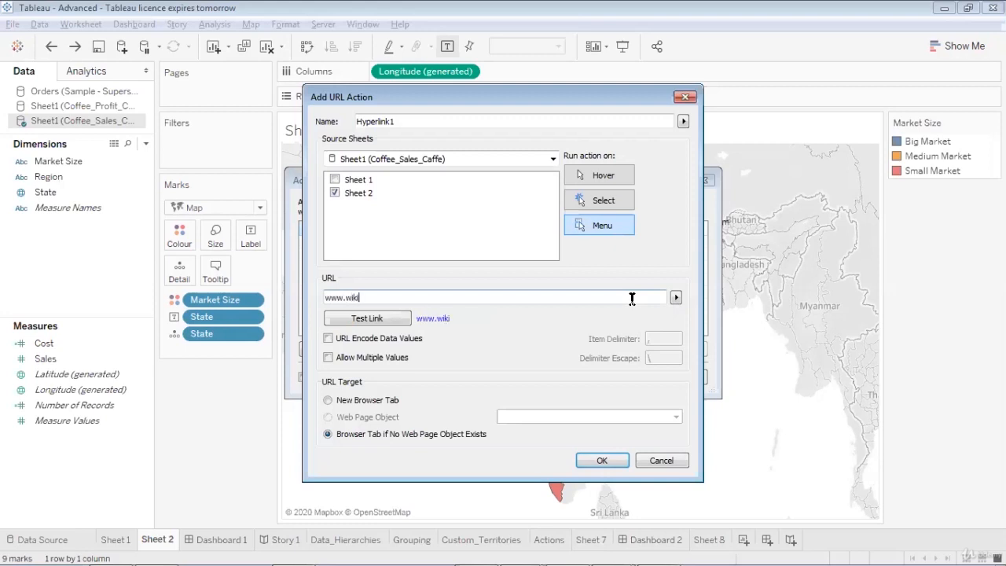
type("pedia.com")
left_click(601, 460)
left_click(621, 377)
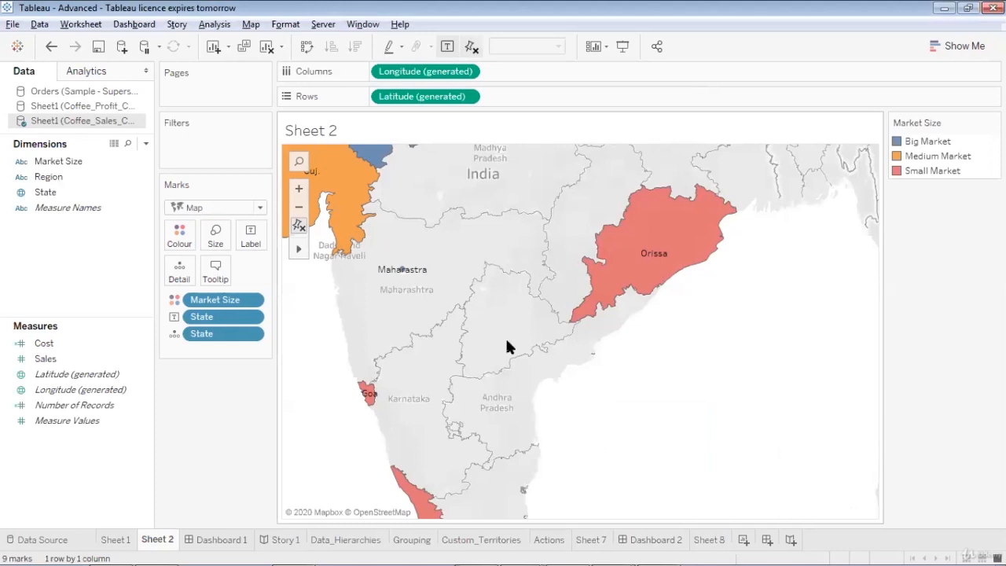
mouse_move(636, 250)
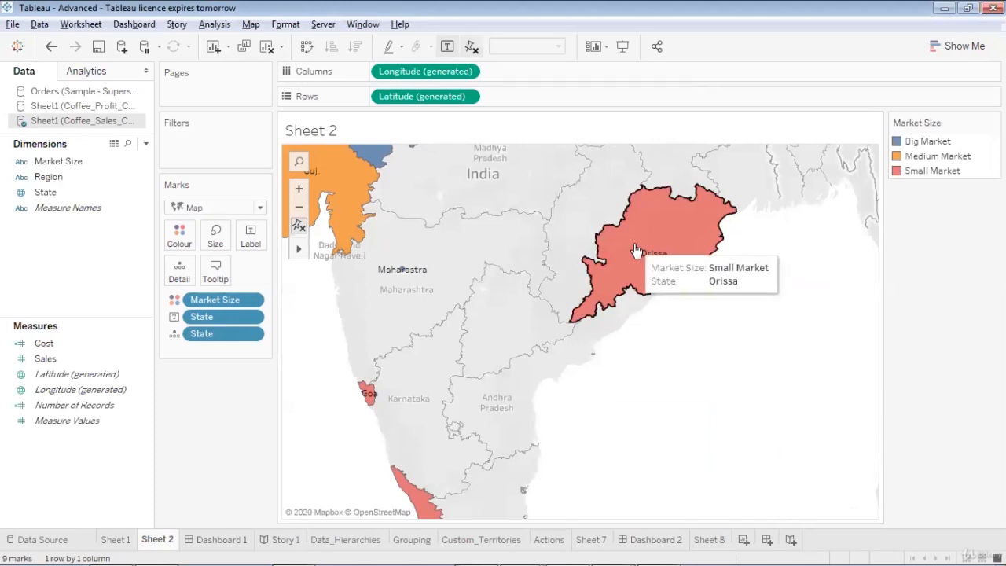
left_click(628, 251)
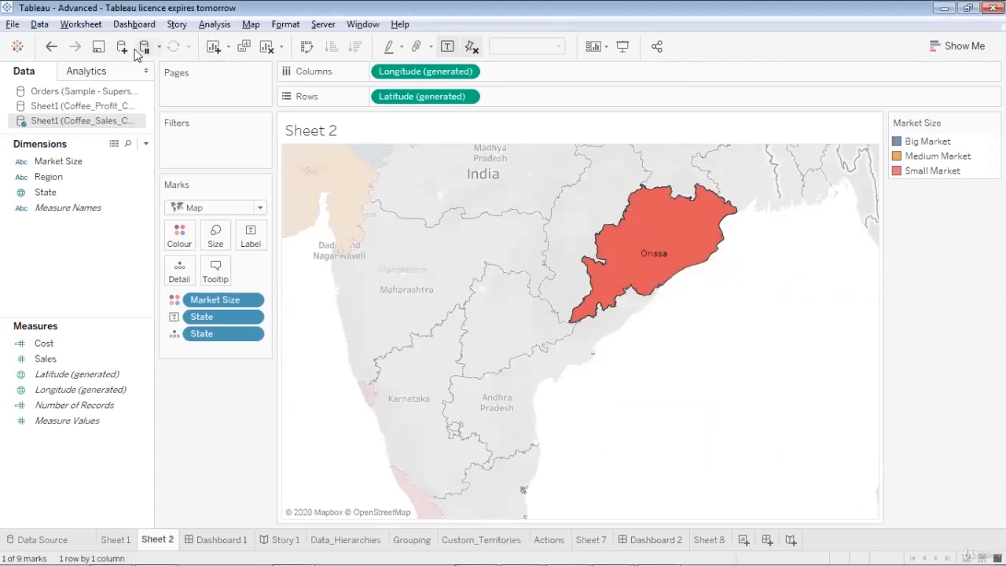
- Edit the Hyperlink1 worksheet action so that it runs on Select, and save the change
left_click(86, 24)
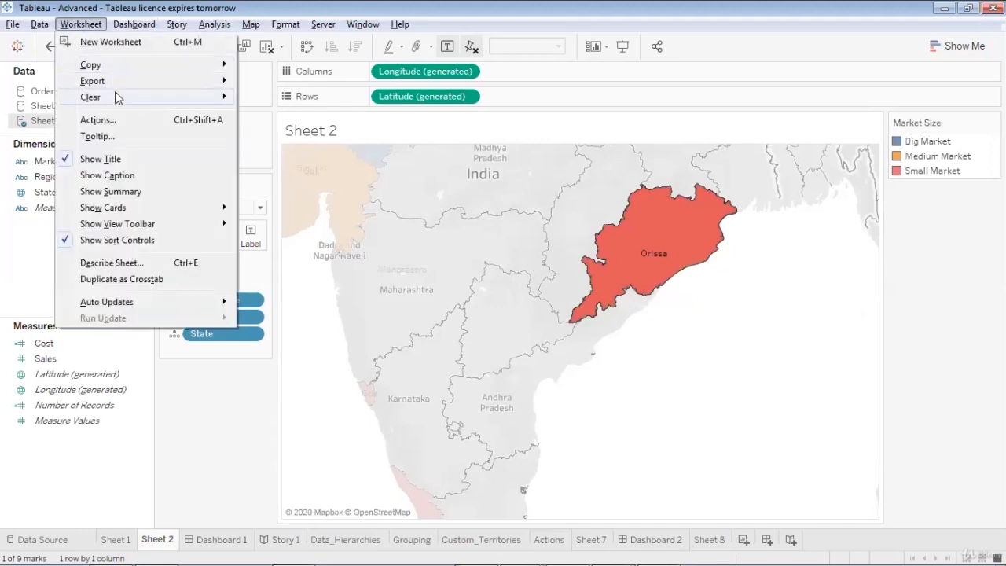
left_click(124, 123)
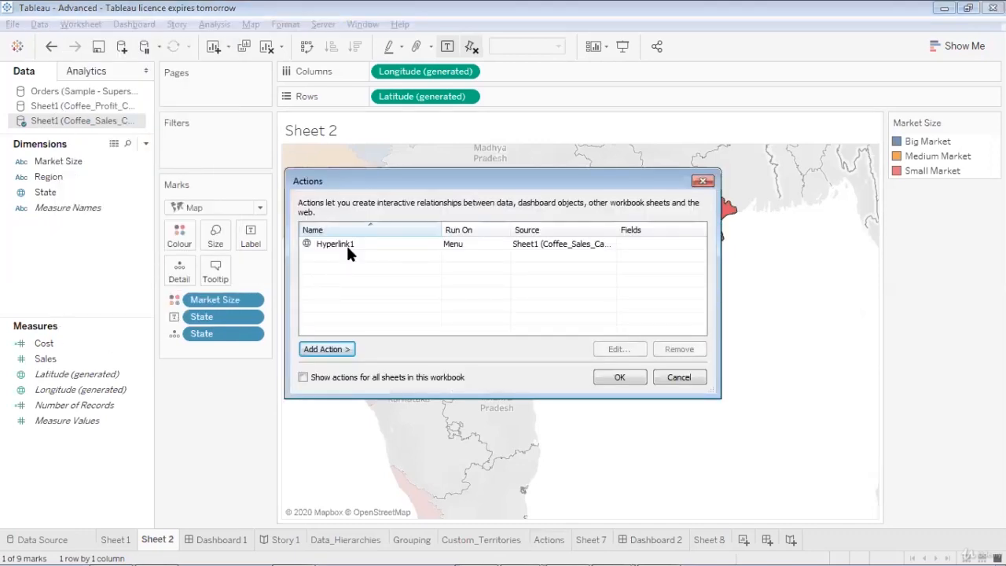
left_click(350, 245)
left_click(615, 350)
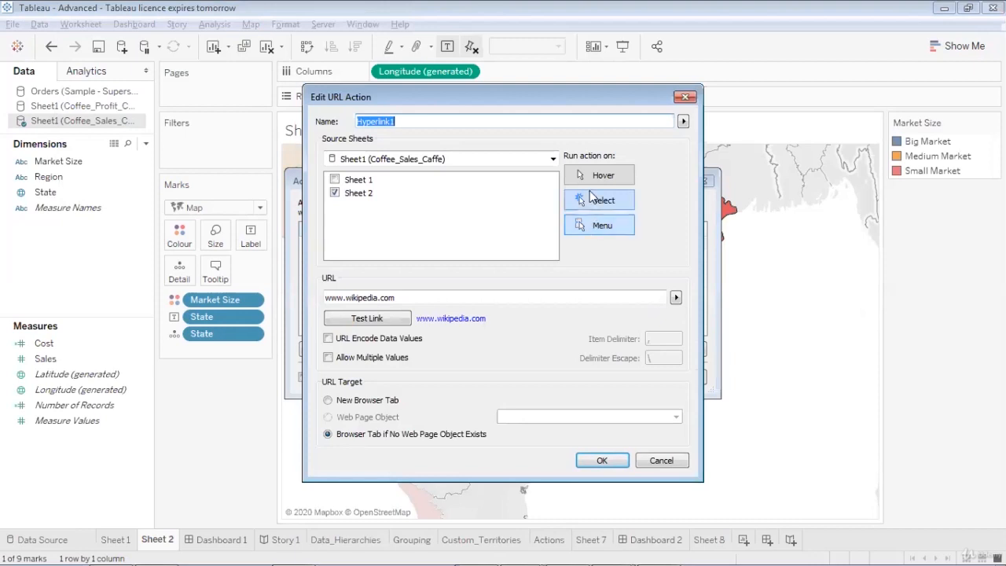
left_click(591, 199)
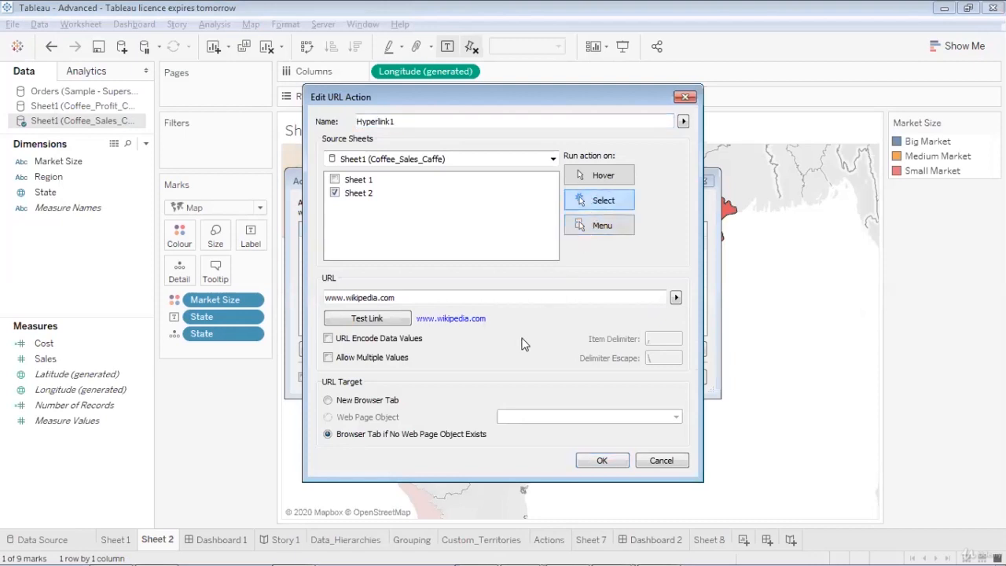
left_click(406, 298)
left_click(591, 461)
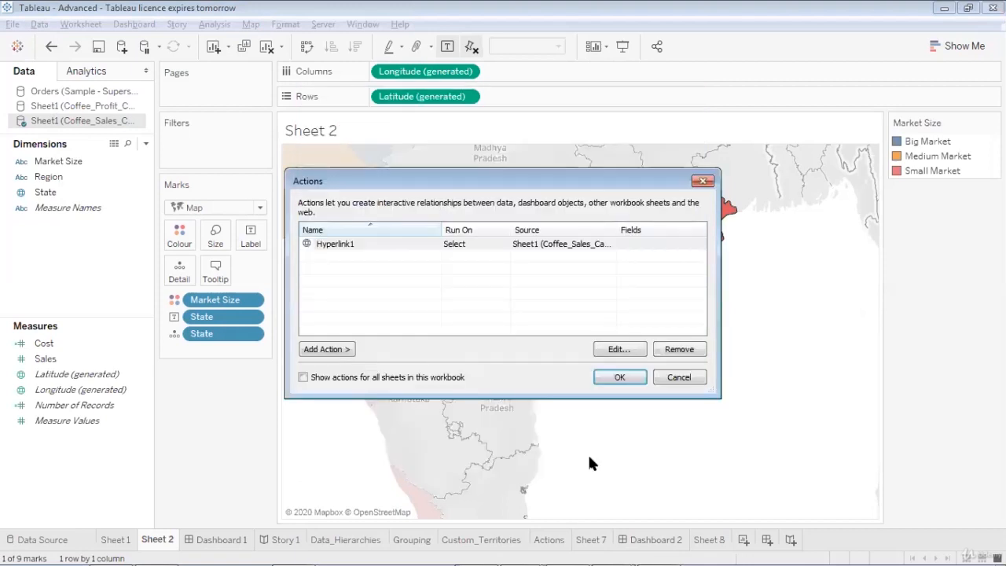
left_click(619, 378)
- Test the URL action by selecting Orissa on the map, and enter orissa in Wikipedia's search field
mouse_move(674, 257)
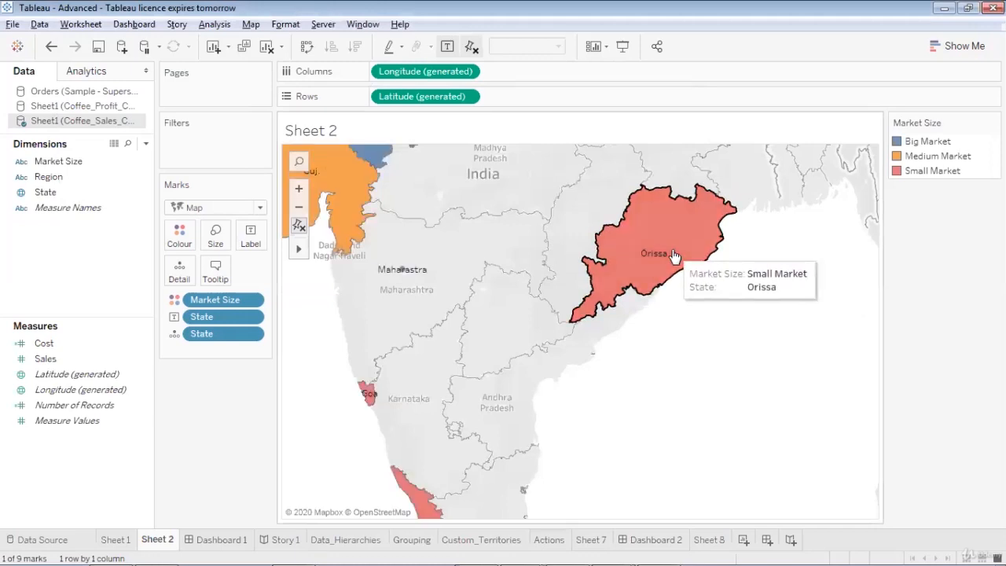
left_click(674, 256)
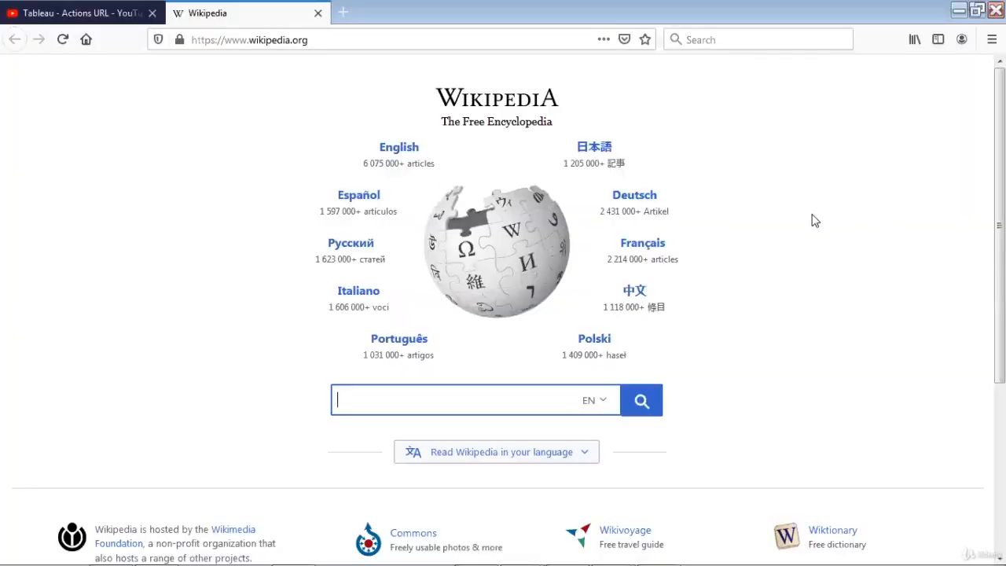
type("orissa")
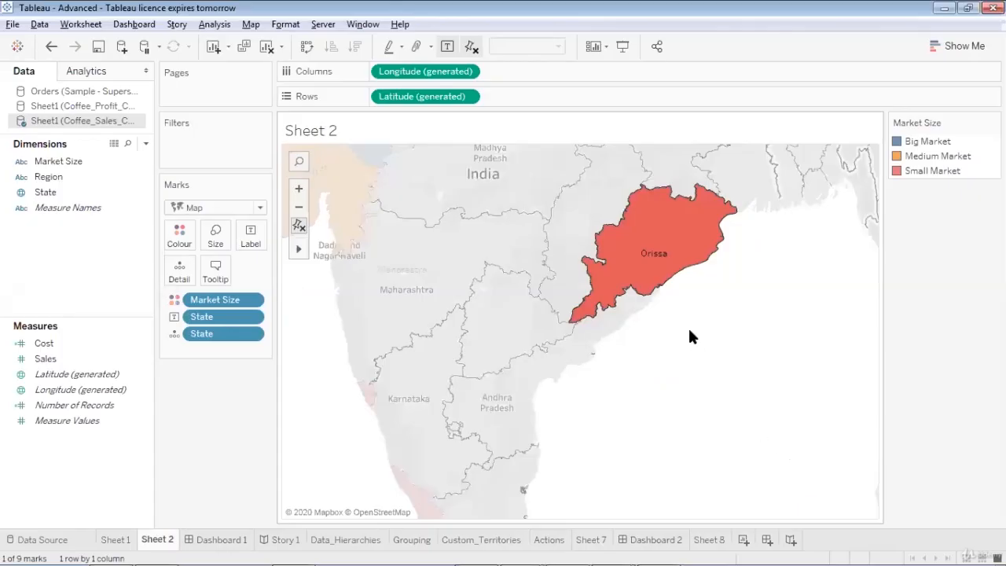
- Check the Hyperlink1 action in the worksheet's list of actions and close the list
left_click(81, 24)
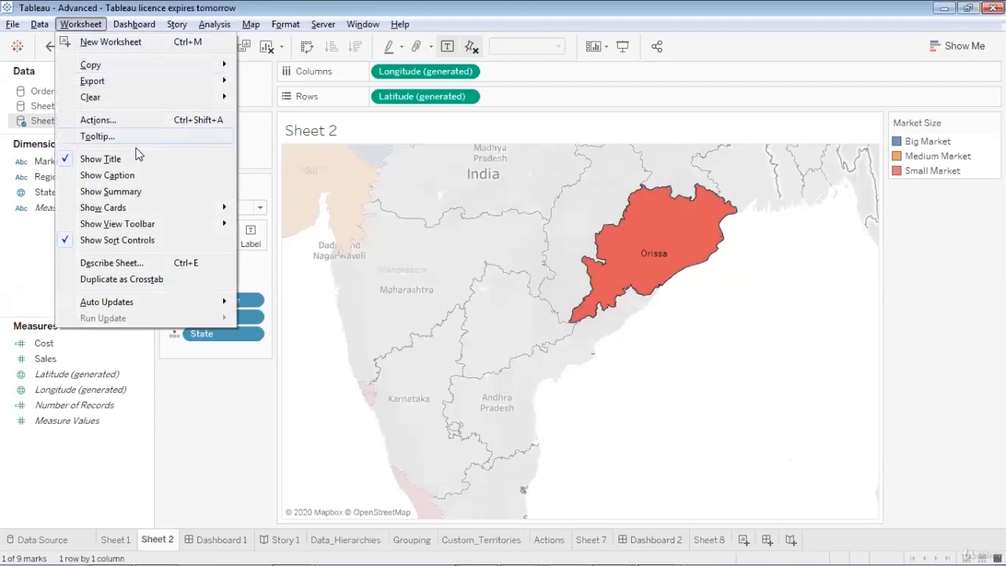
left_click(155, 121)
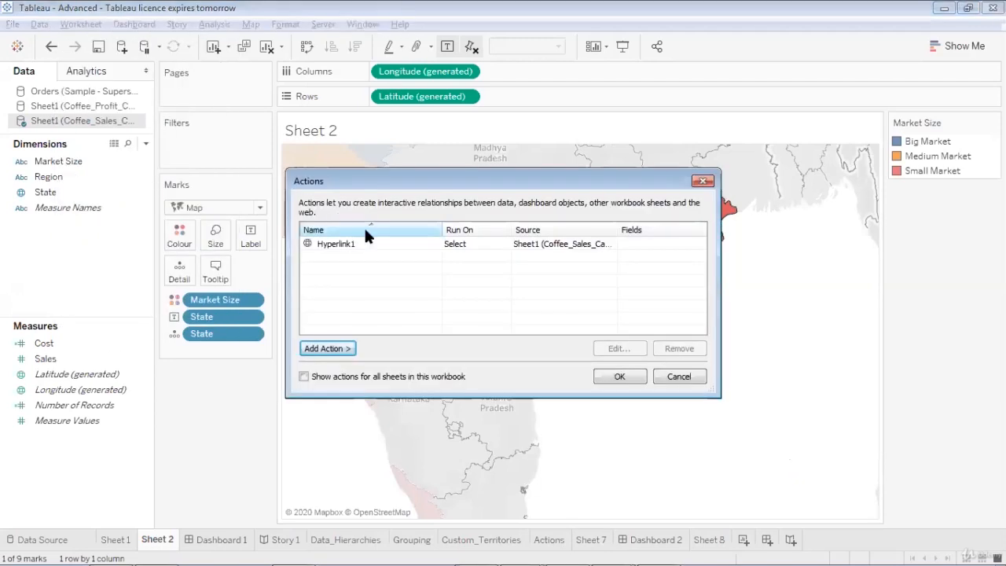
left_click(373, 247)
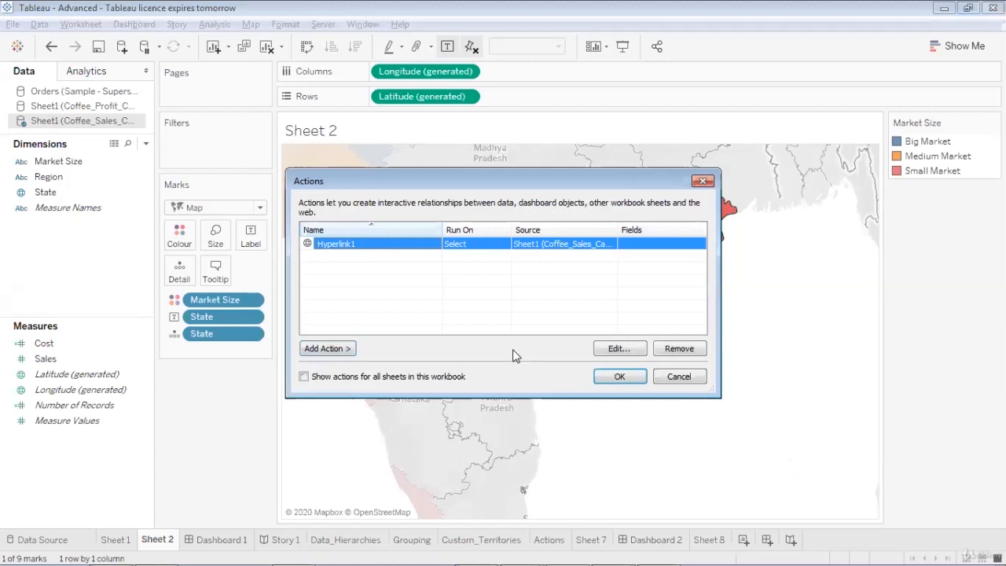
key("Return")
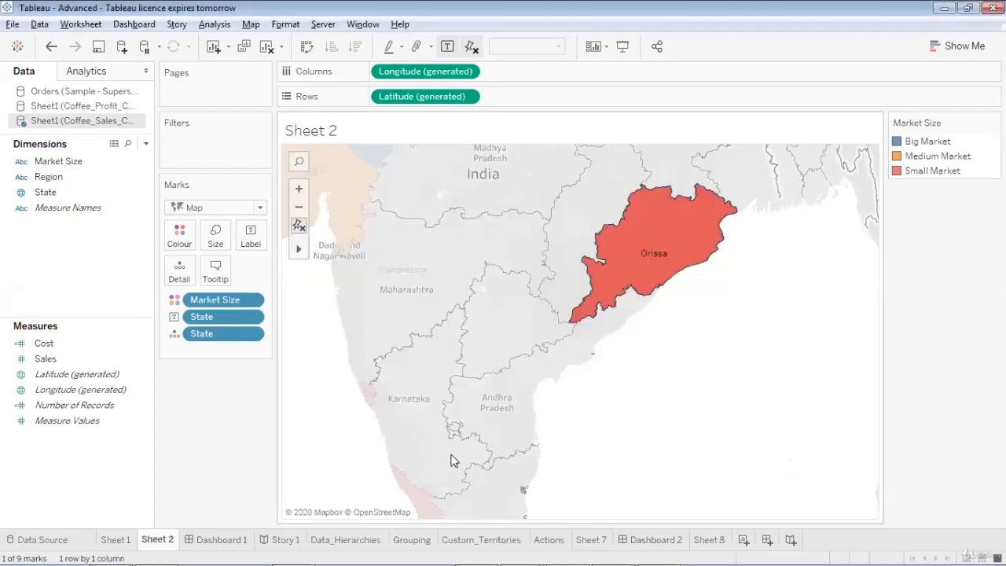
- Open Dashboard 1 and reset the Sheet 2 map to its default view of all states
left_click(209, 543)
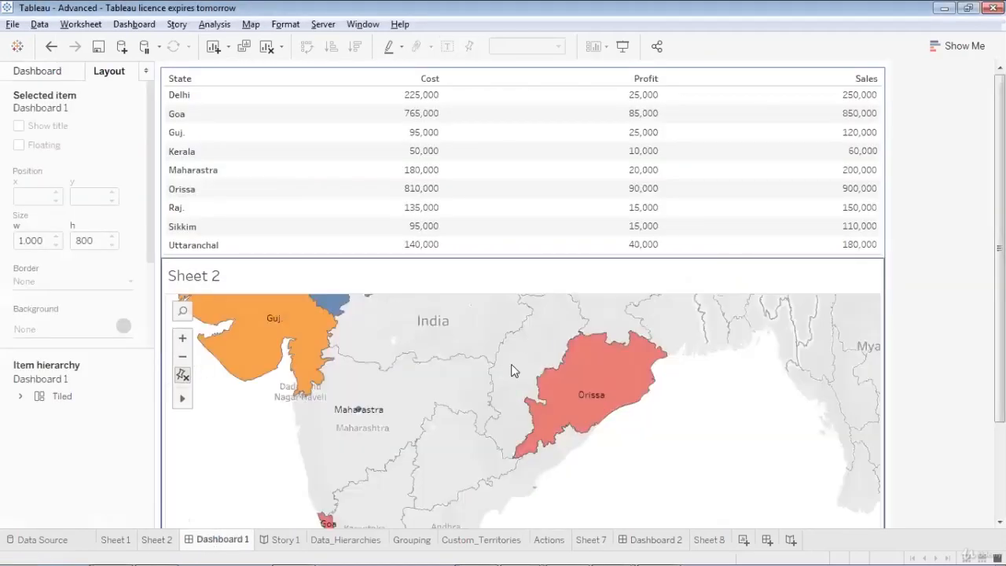
left_click(182, 375)
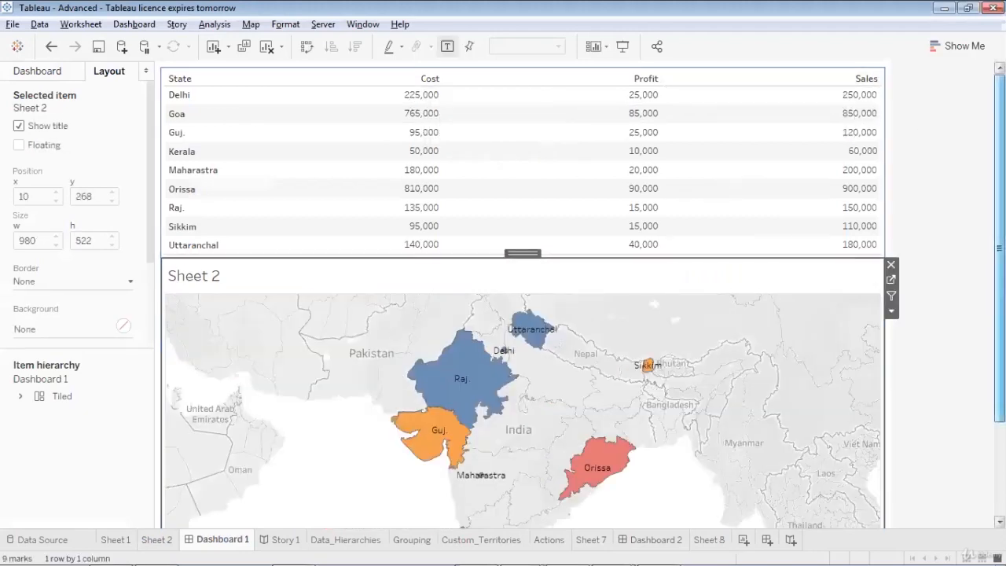
scroll(1000, 236, "down", 2)
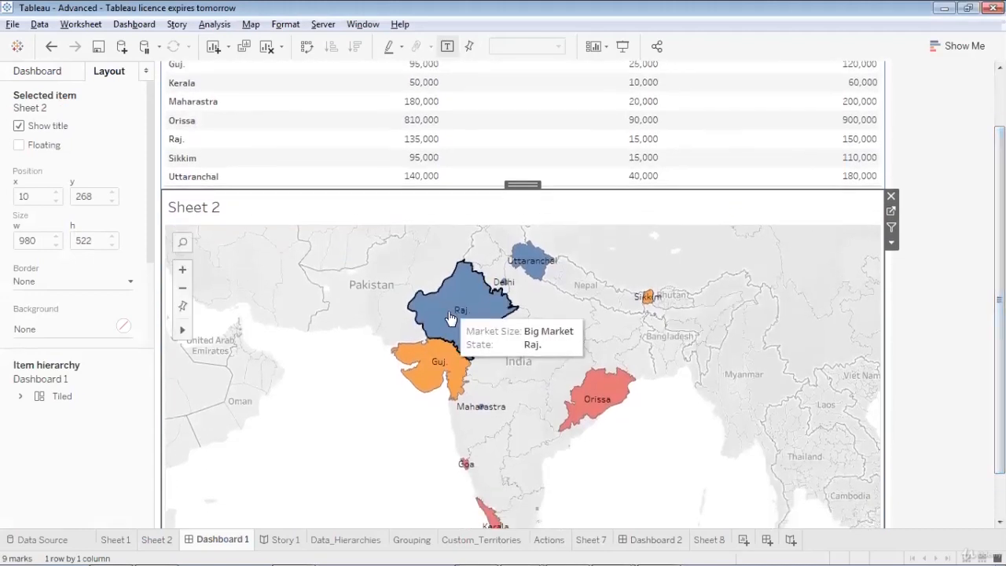
mouse_move(646, 297)
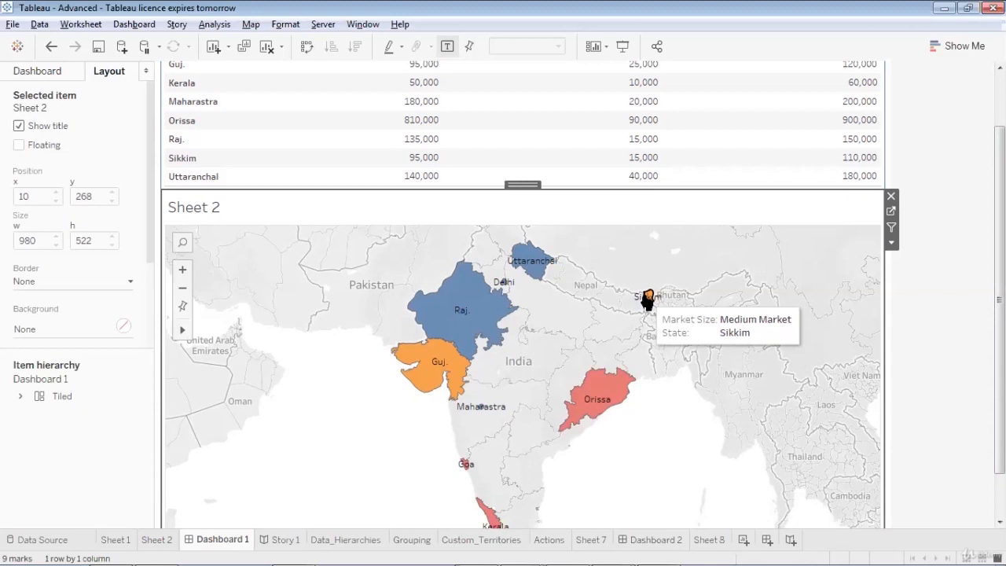
mouse_move(438, 366)
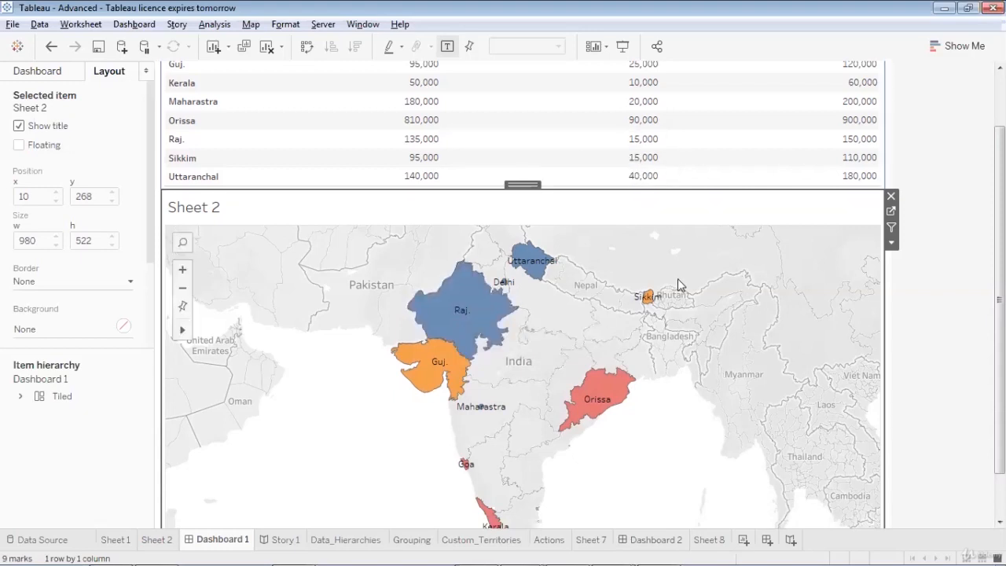
left_click(33, 72)
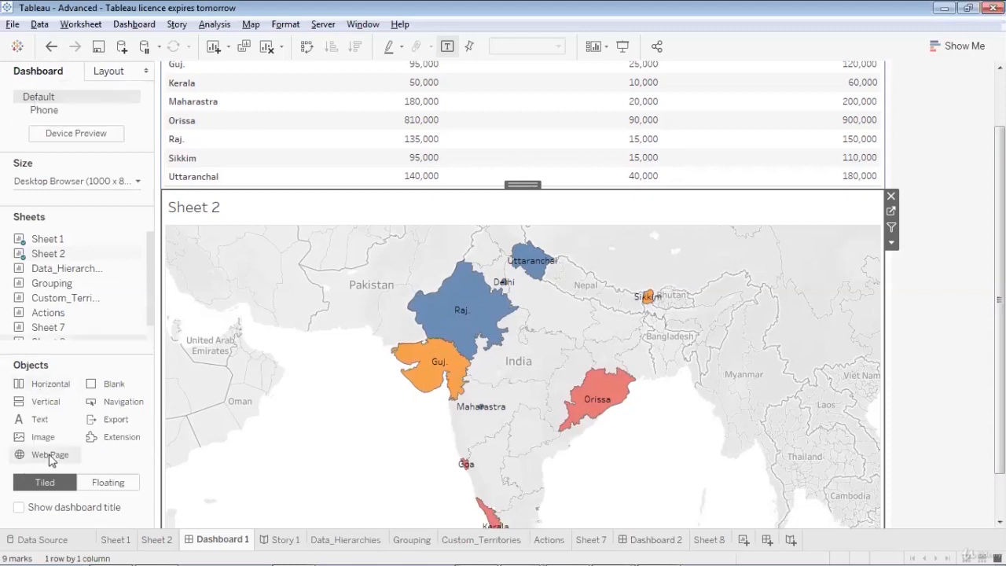
left_click_drag(50, 459, 403, 345)
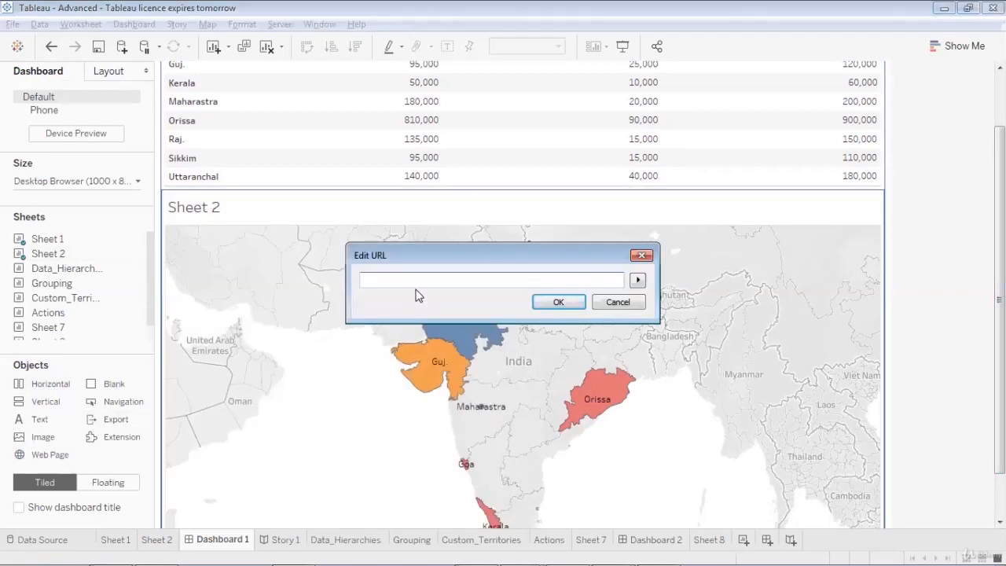
type("www.wikipedia.com")
left_click(556, 303)
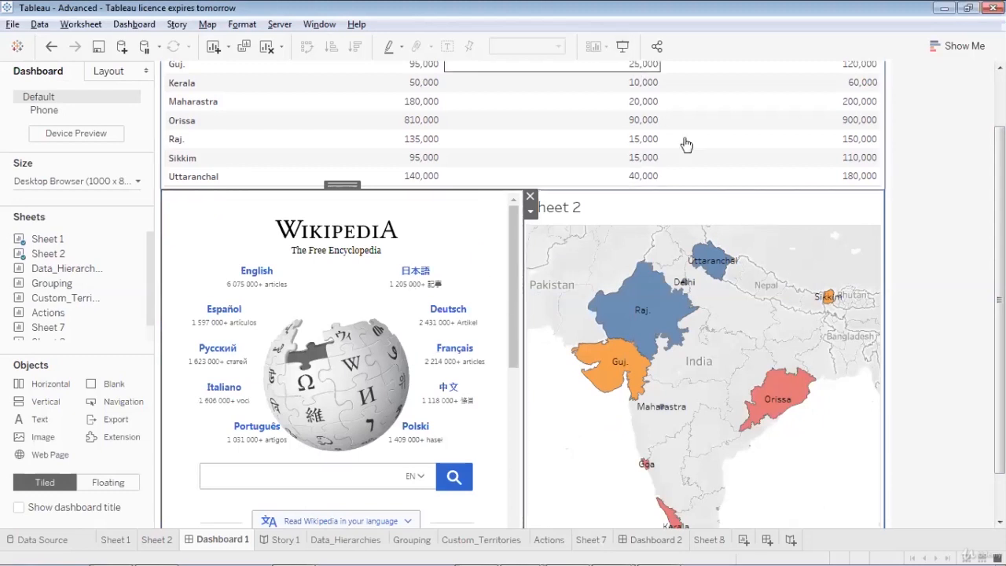
- Inspect the Raj. and Orissa states on the dashboard map and activate the embedded Wikipedia page's search field
left_click(823, 203)
mouse_move(644, 314)
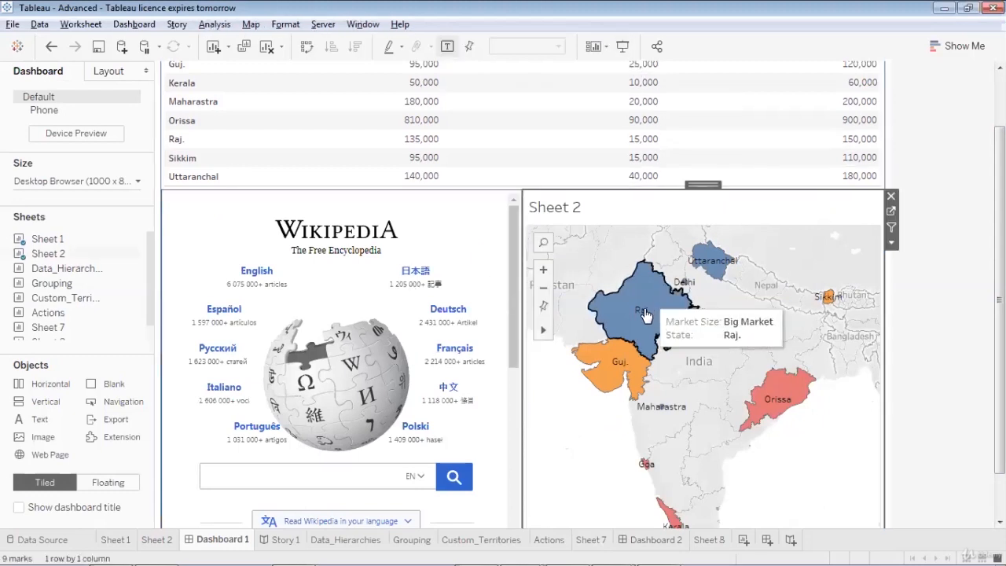
mouse_move(786, 397)
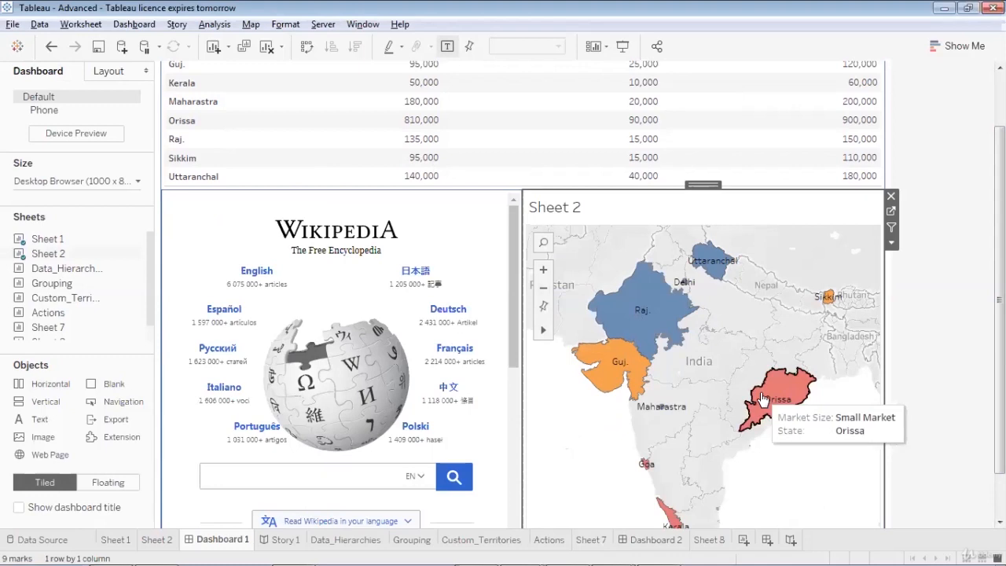
left_click(317, 475)
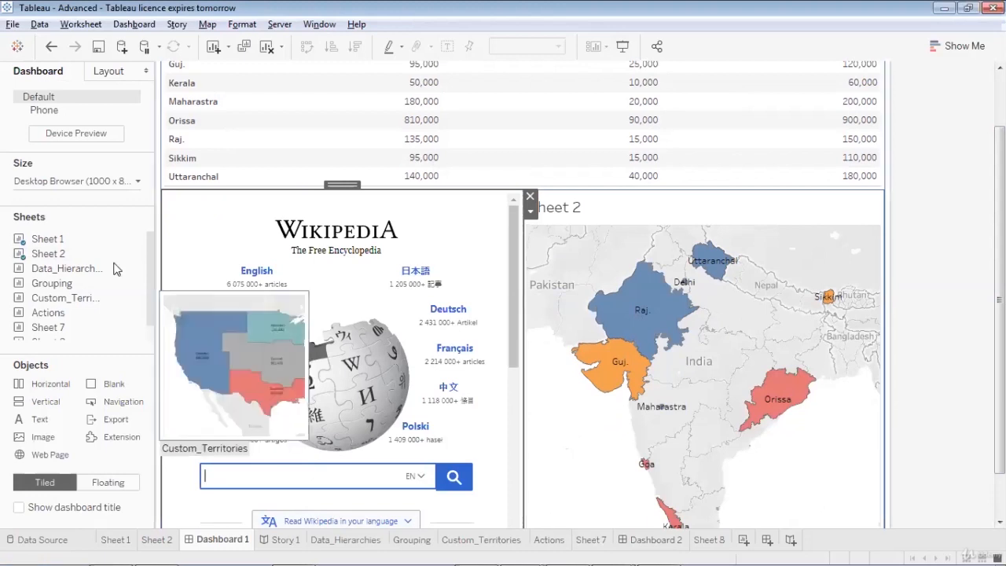
- Remove the Hyperlink2 action from Dashboard 1's list of actions
left_click(125, 23)
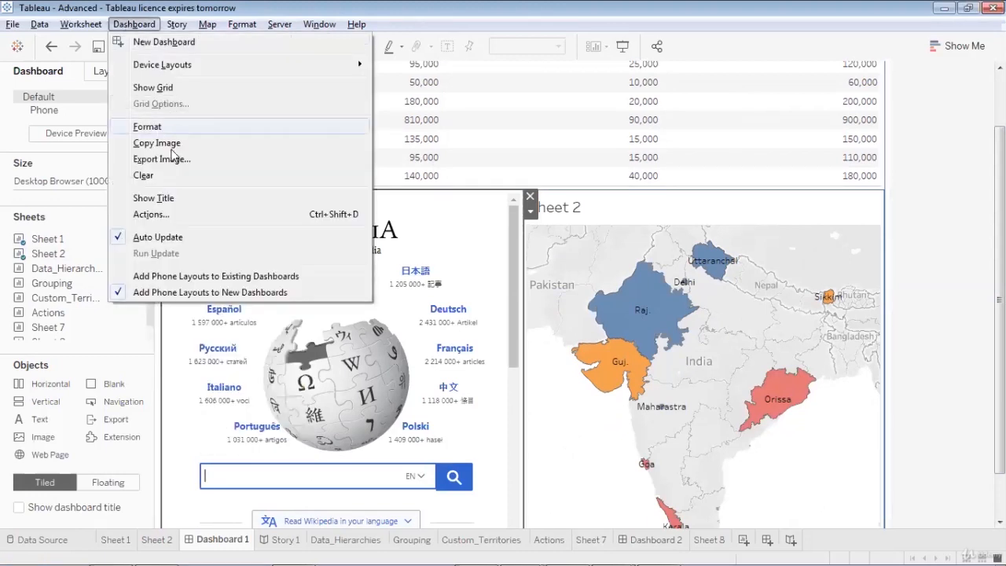
left_click(185, 215)
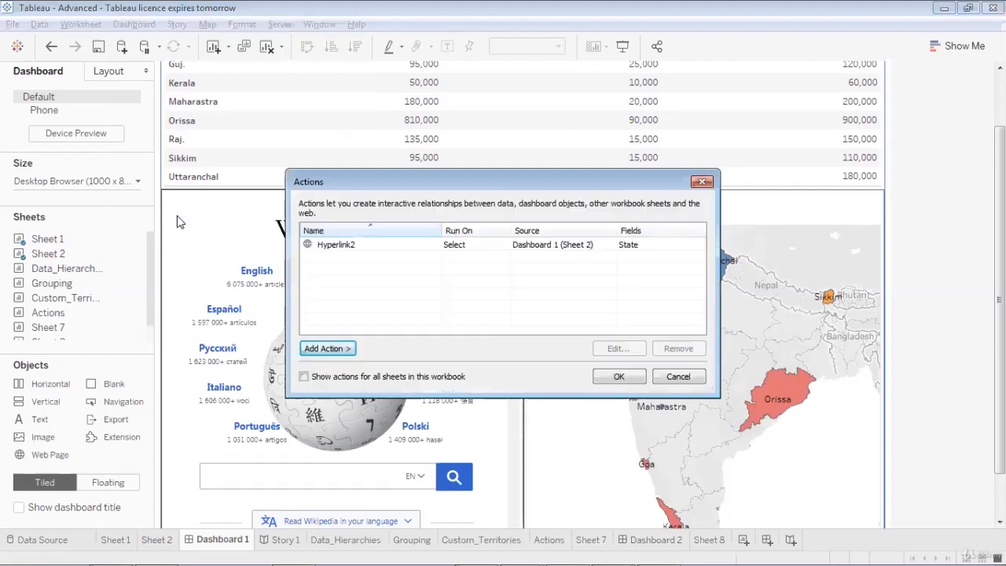
left_click(431, 246)
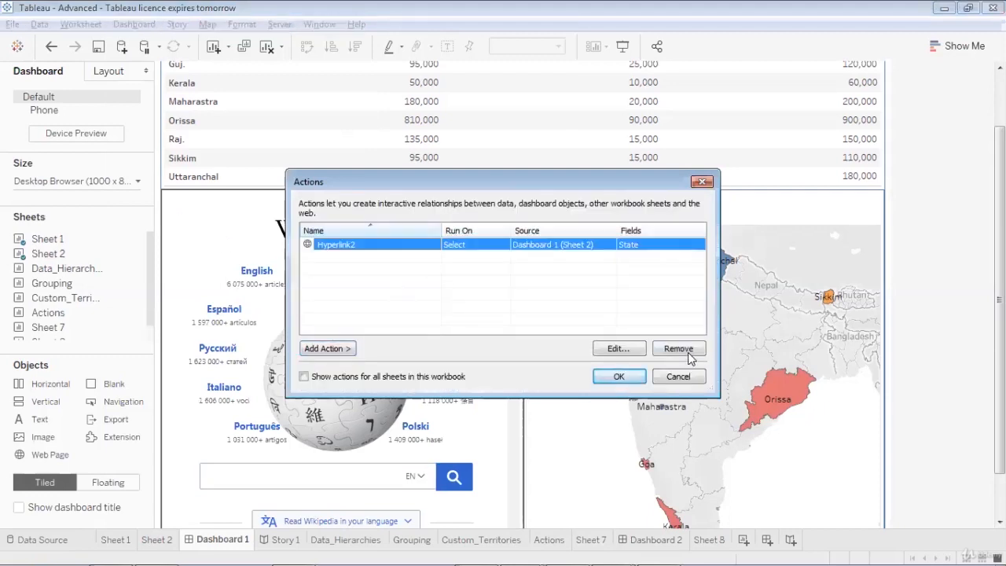
left_click(678, 348)
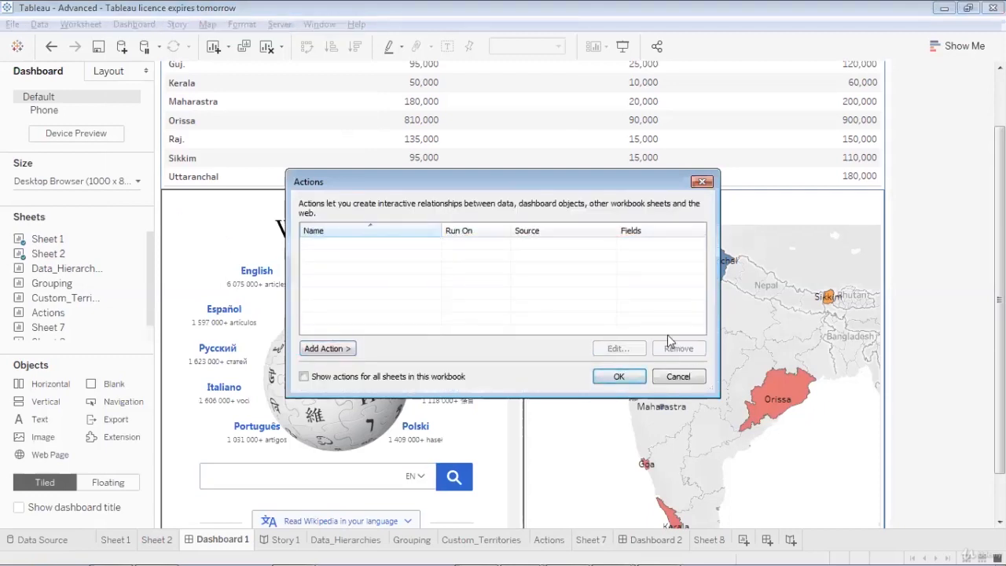
left_click(344, 347)
left_click(385, 384)
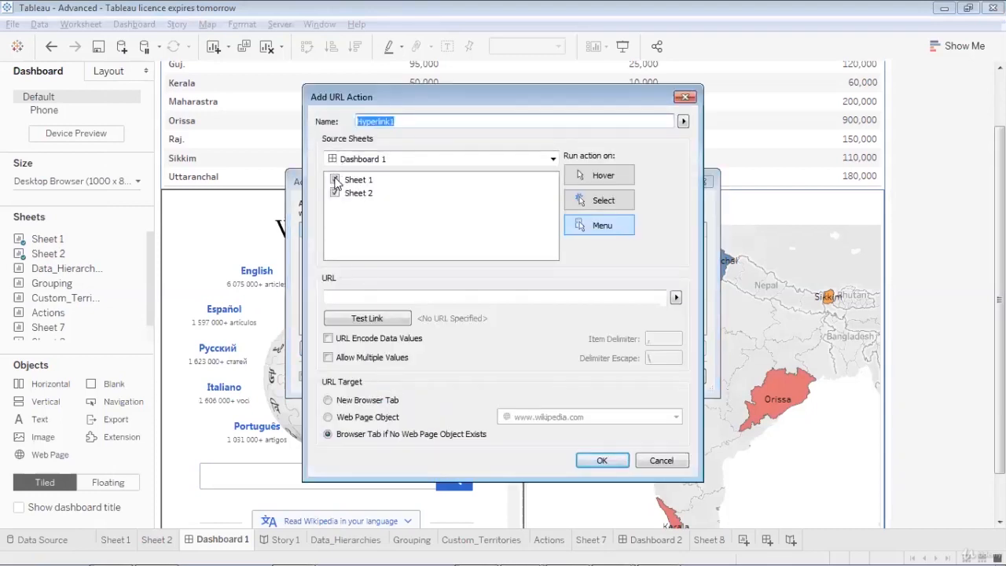
left_click(541, 159)
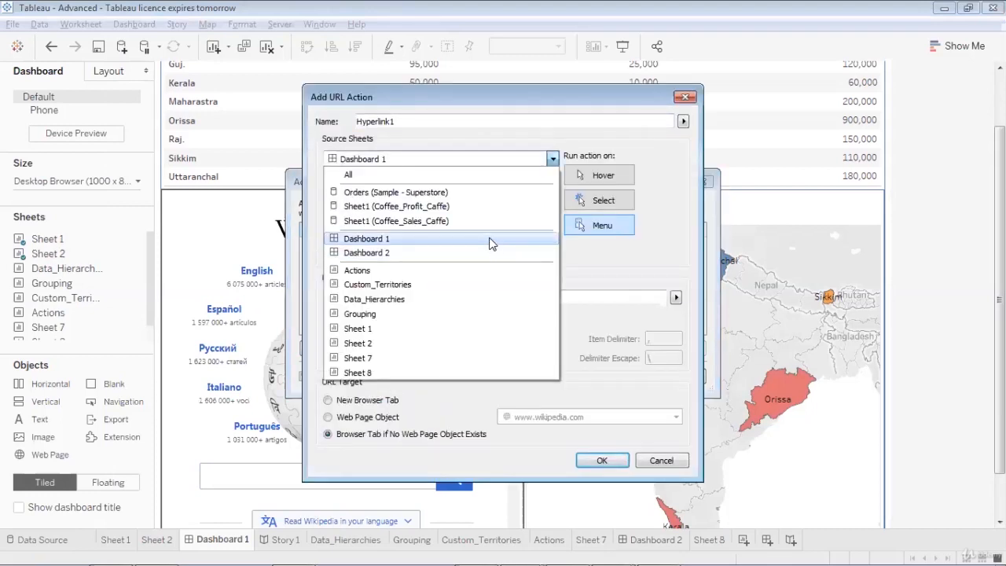
left_click(490, 240)
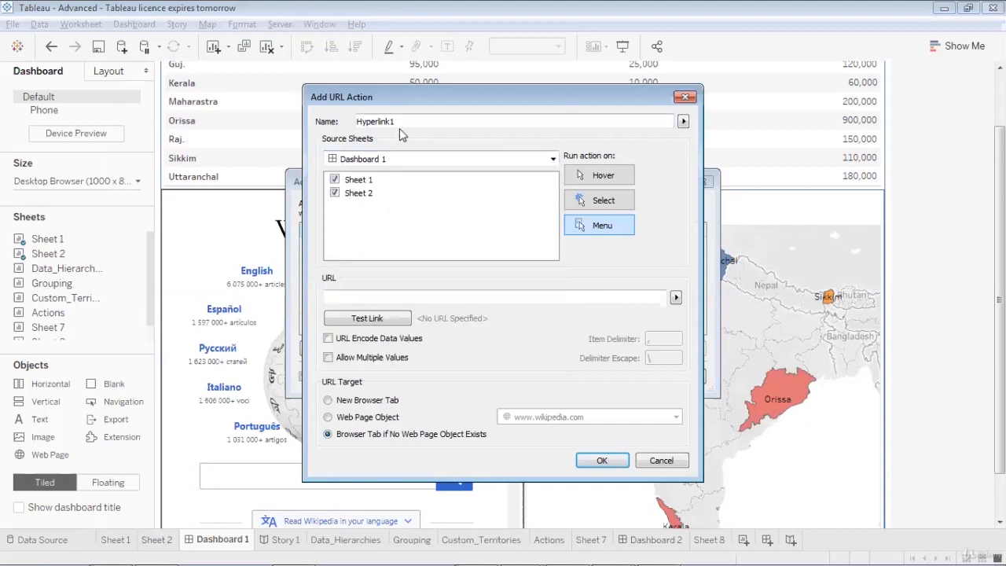
left_click(334, 179)
type("www.")
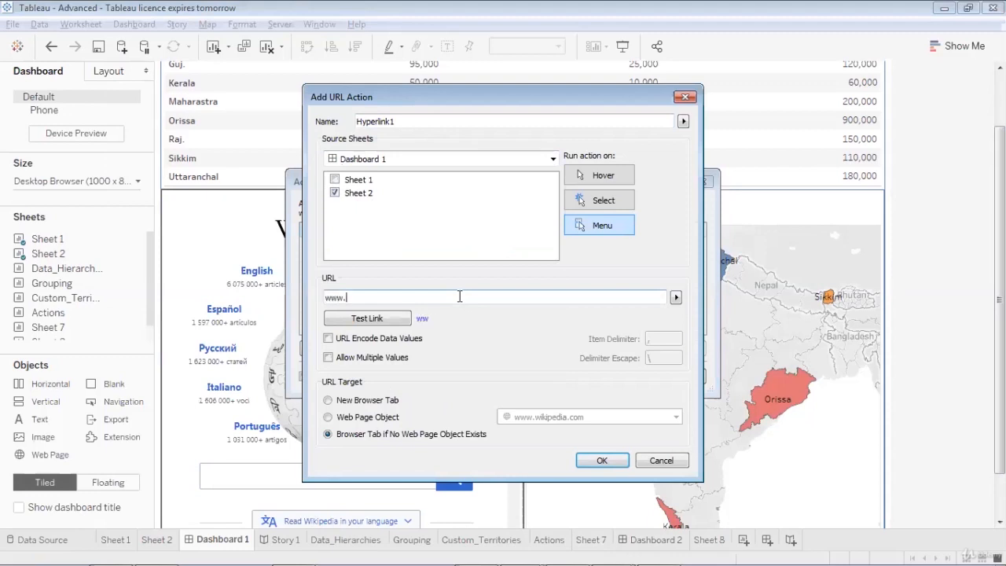
type("wikipedia.com")
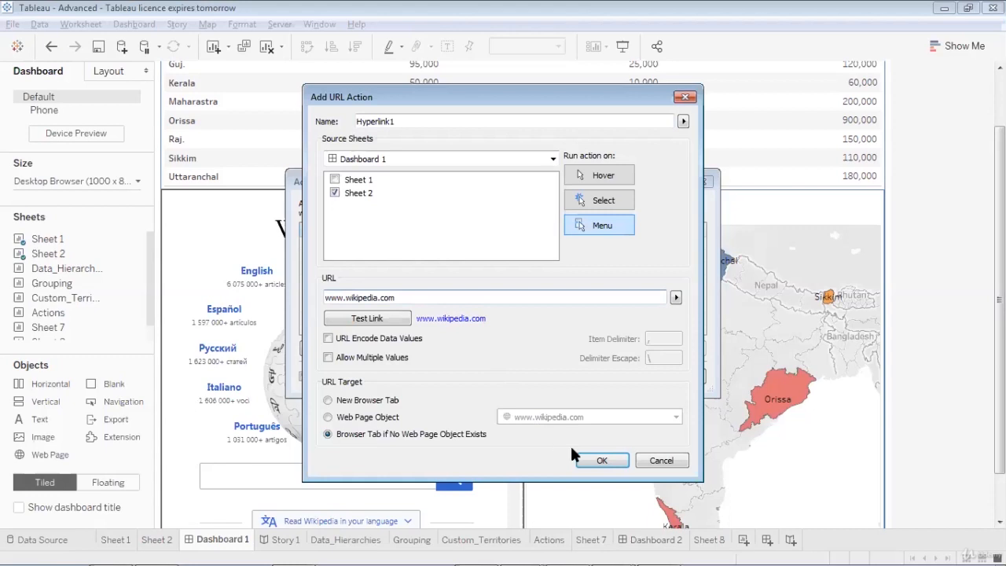
left_click(599, 460)
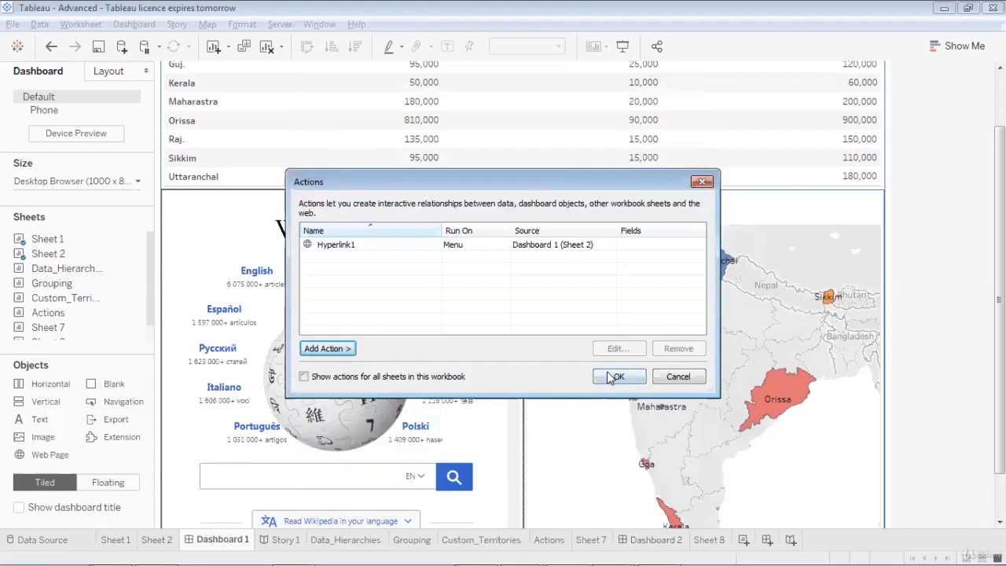
left_click(613, 376)
- Switch to the browser and copy the full address of the Odisha Wikipedia article
mouse_move(788, 405)
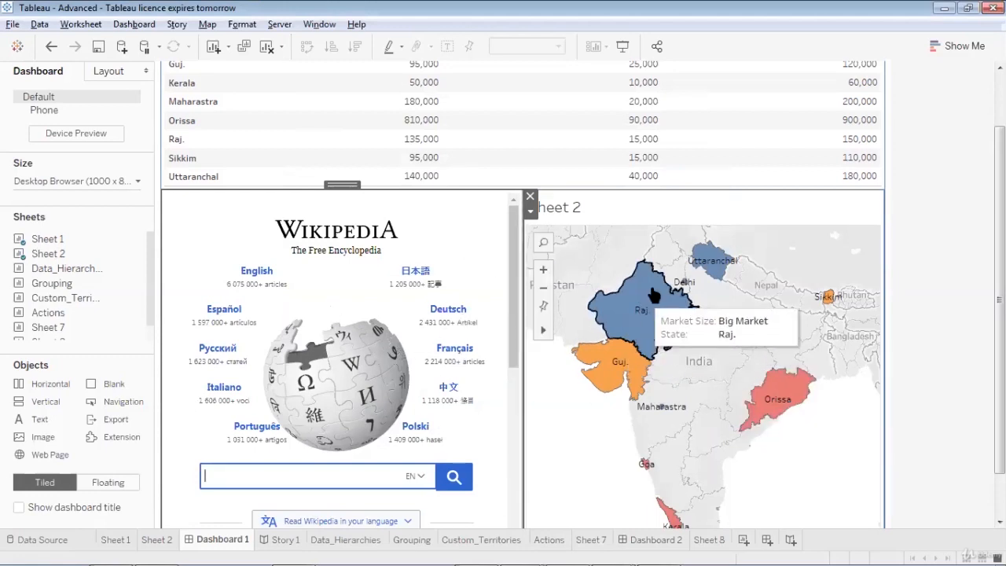
mouse_move(706, 266)
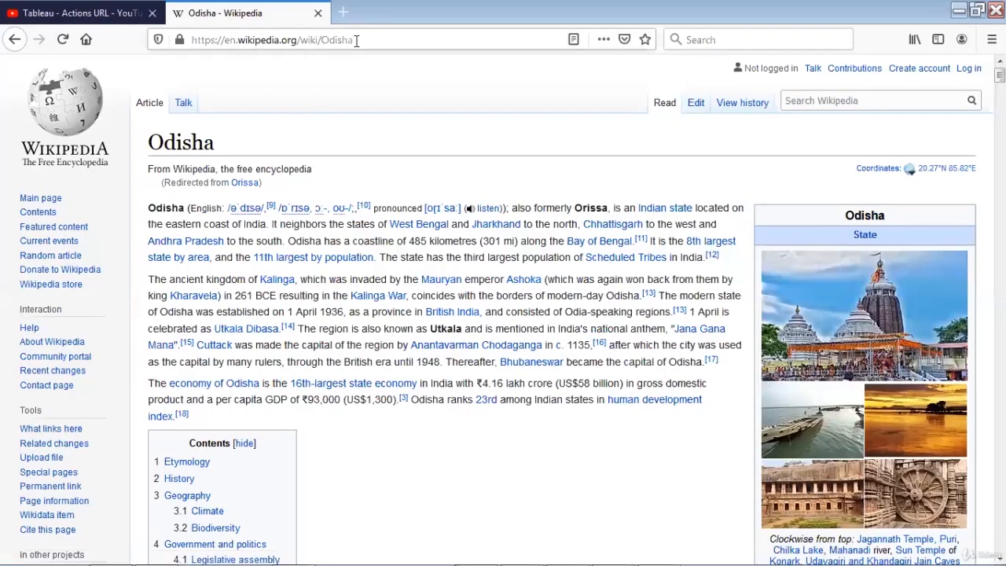
left_click_drag(356, 40, 323, 41)
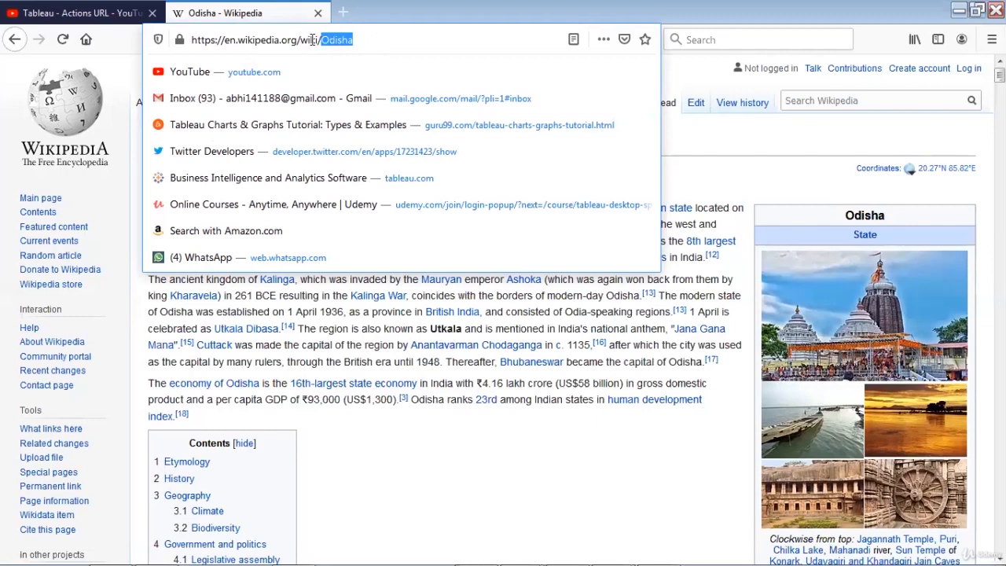
left_click(373, 37)
left_click(720, 189)
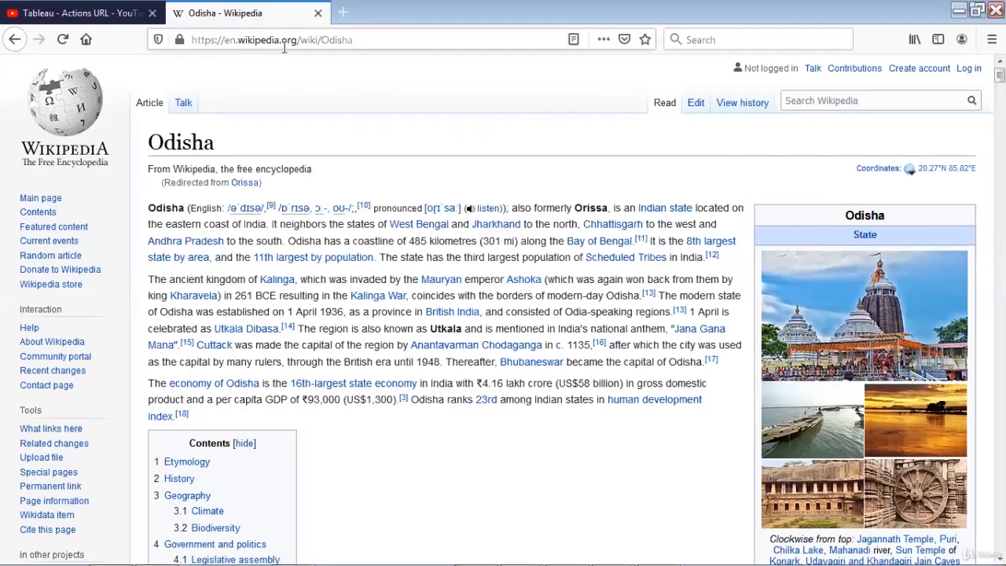
left_click(355, 37)
key("ctrl+c")
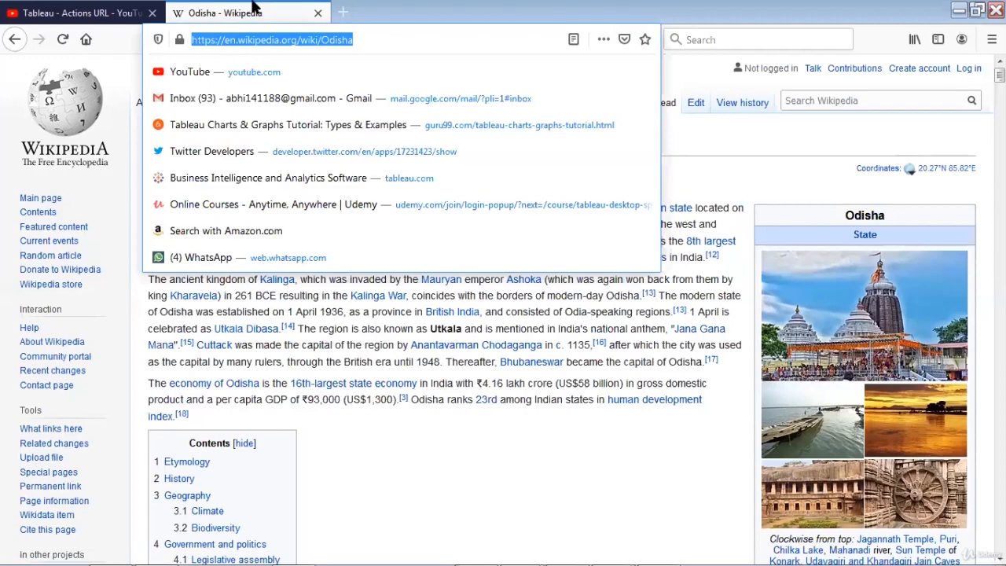
left_click(806, 488)
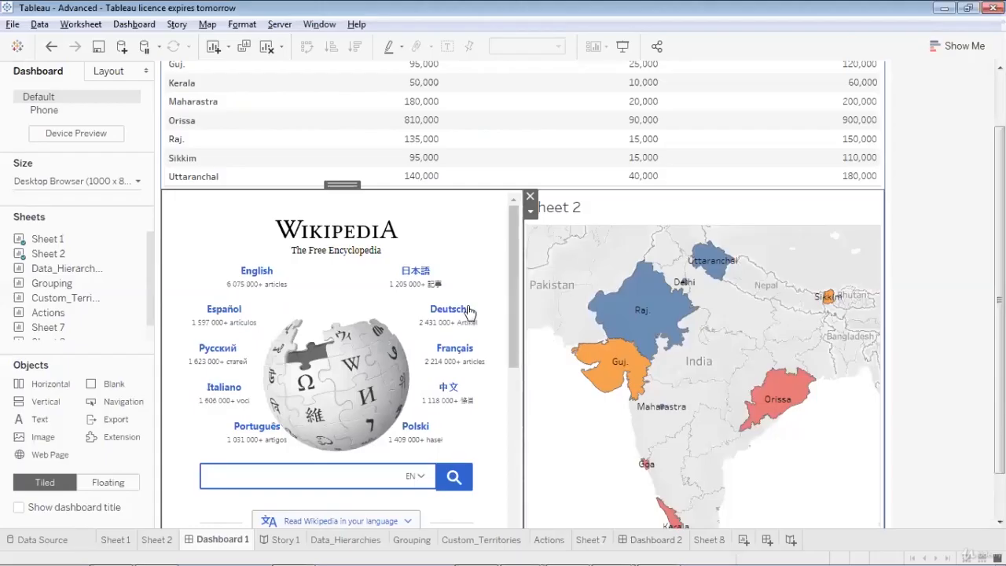
left_click(129, 25)
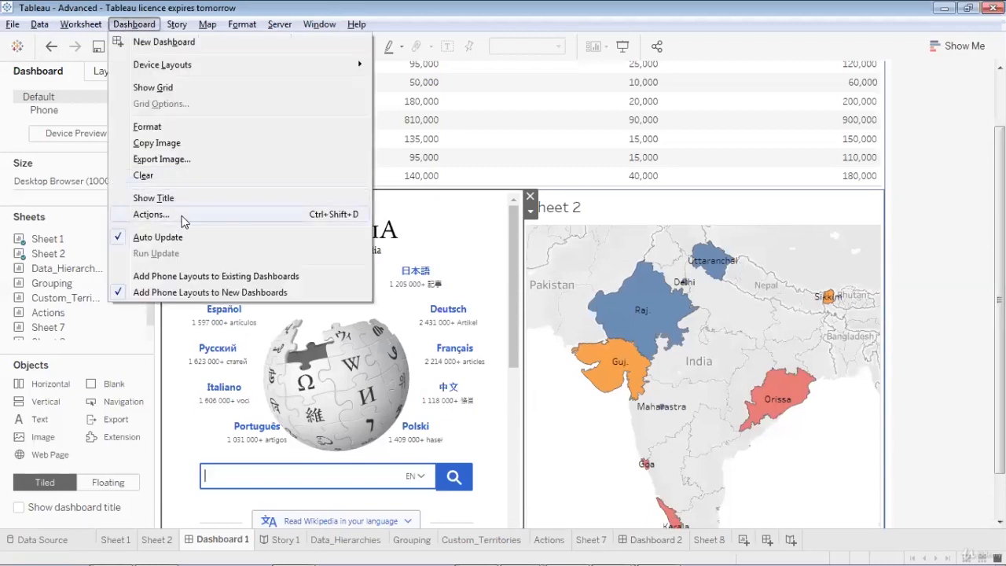
left_click(183, 220)
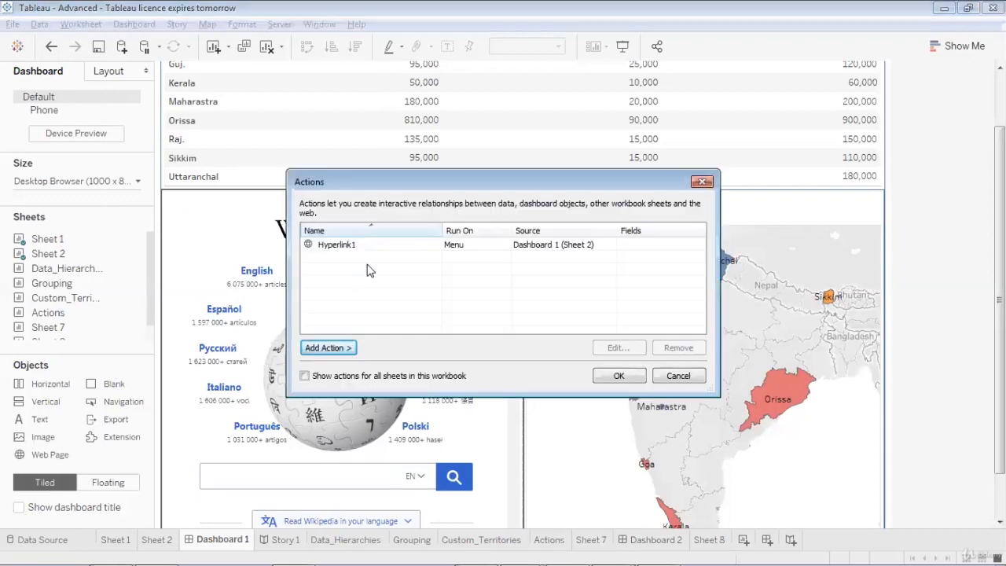
left_click(390, 249)
left_click(618, 347)
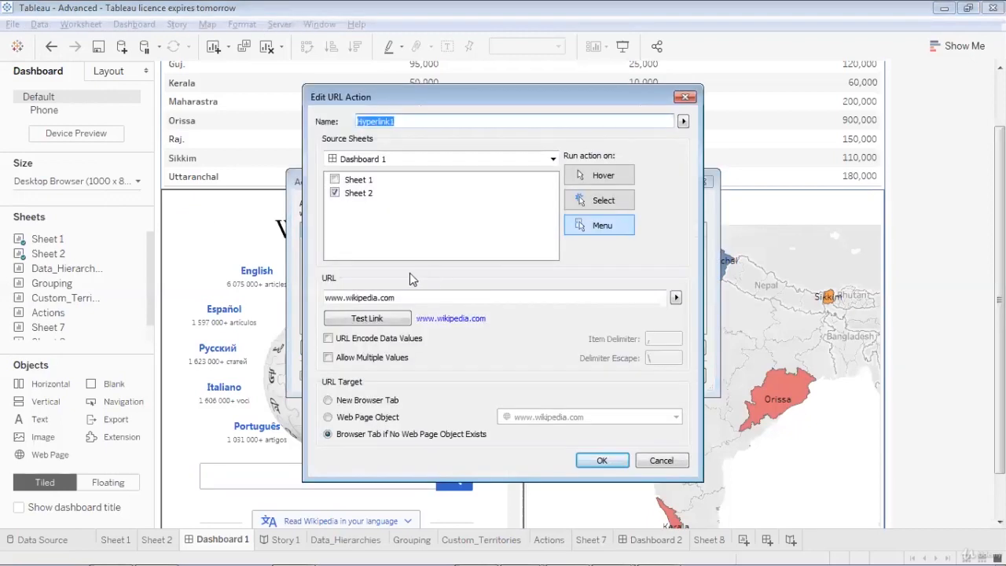
left_click(421, 296)
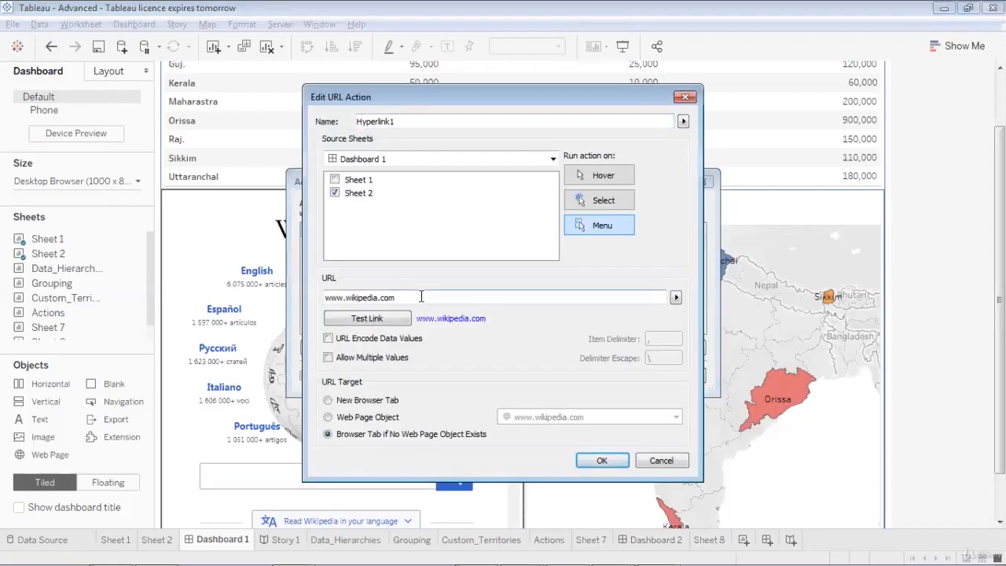
left_click_drag(421, 296, 309, 305)
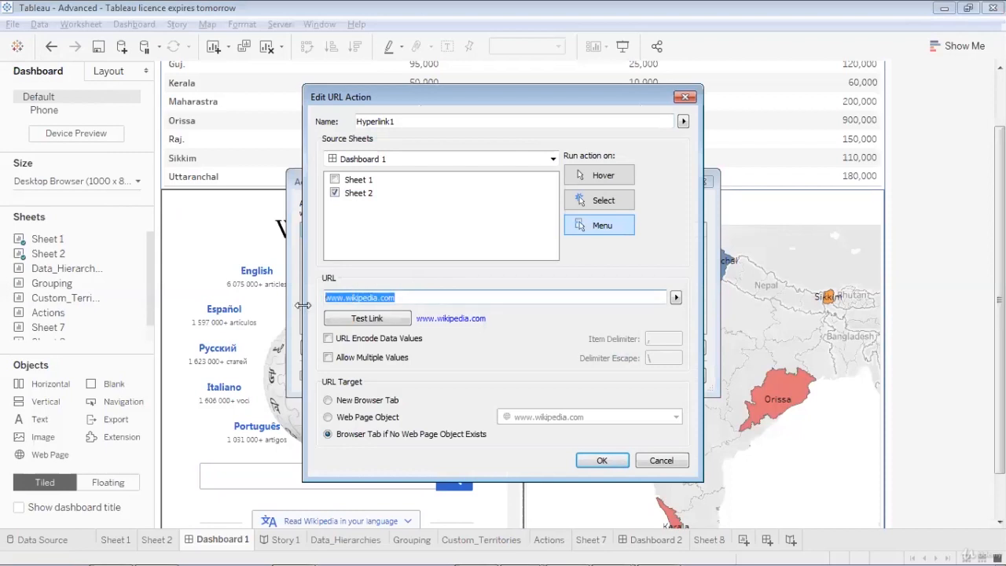
key("ctrl+v")
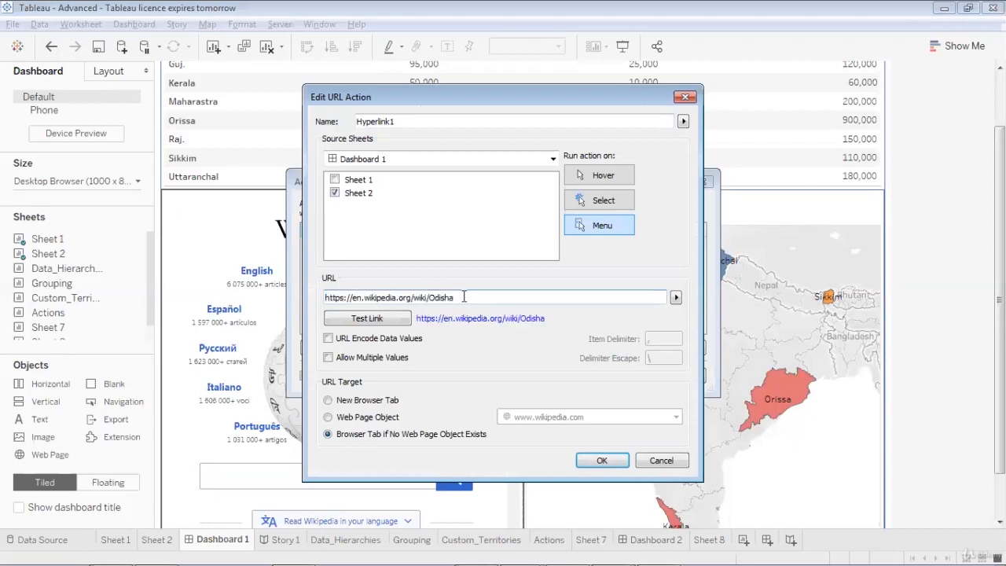
left_click(602, 460)
left_click(618, 378)
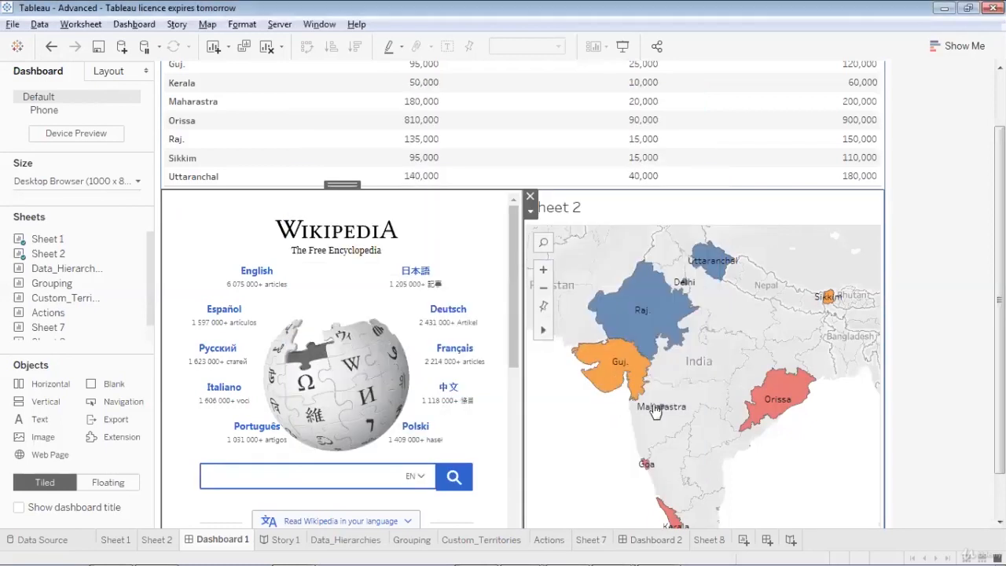
- Test the URL action on the Orissa and Kerala states, and return the embedded page to Wikipedia's main page
left_click(769, 410)
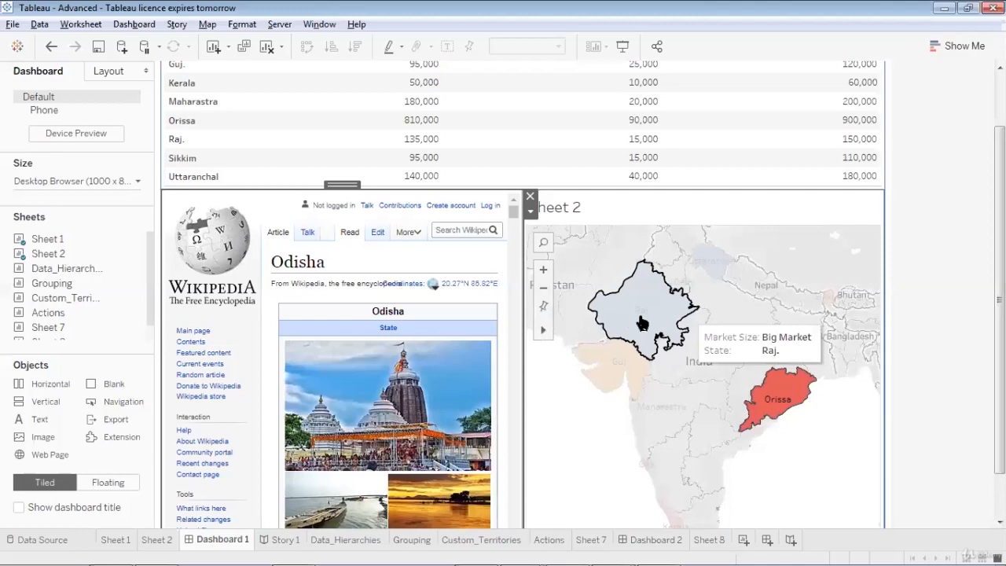
left_click(660, 507)
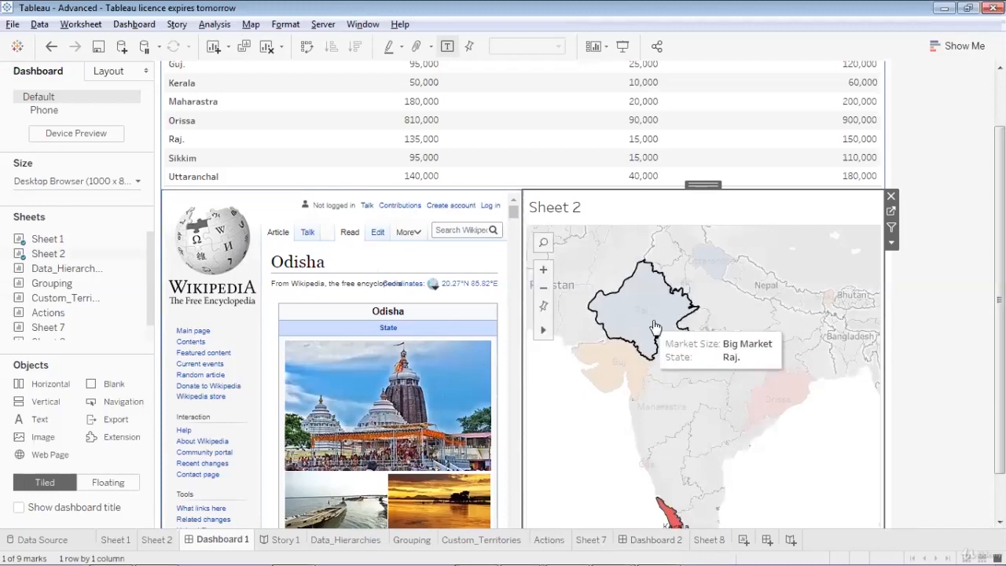
left_click(829, 432)
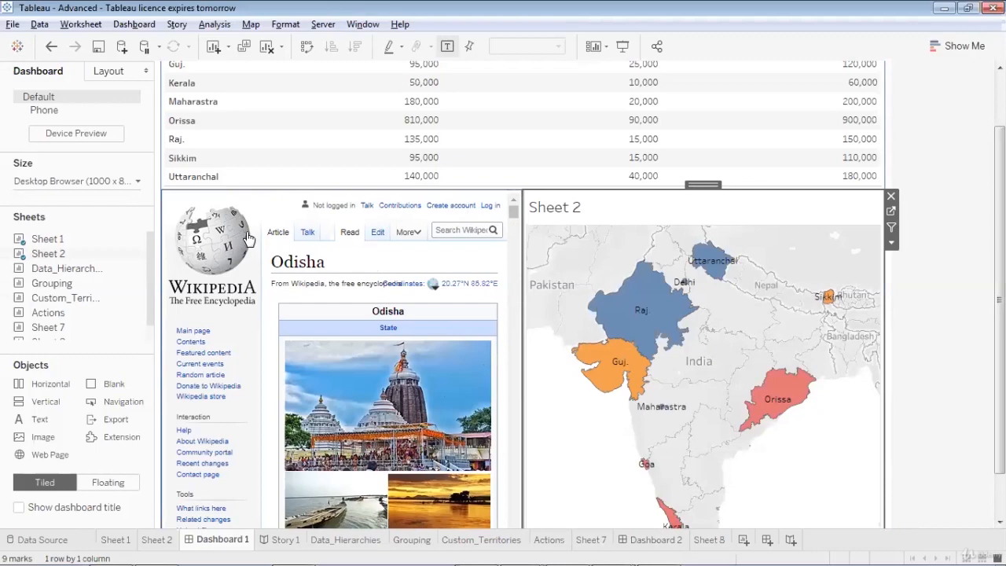
left_click(248, 238)
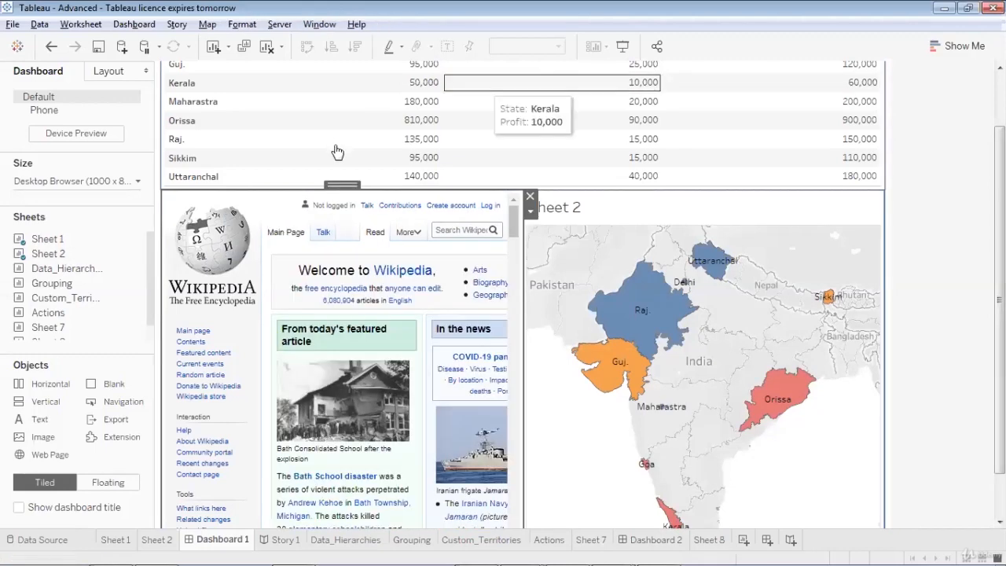
left_click(135, 25)
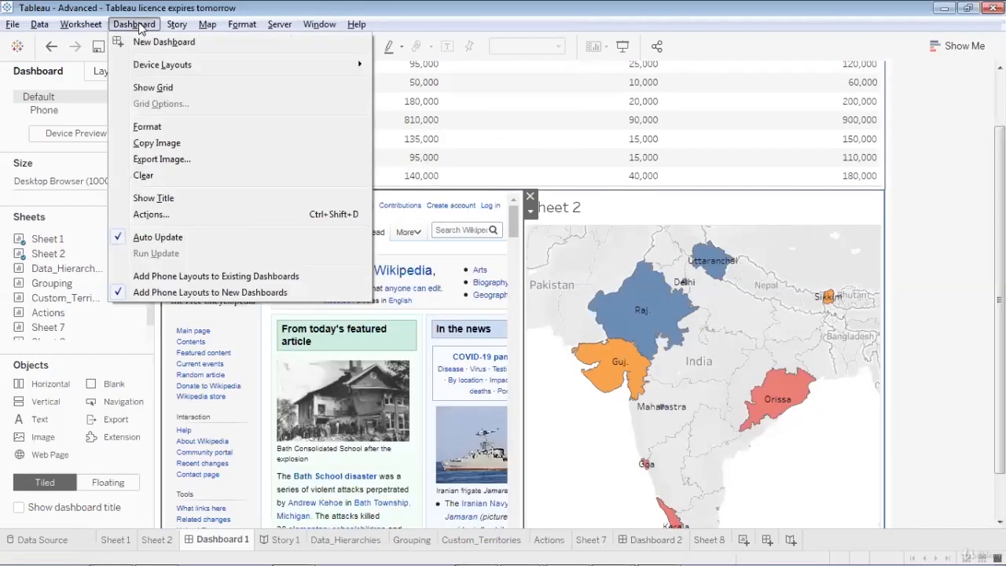
left_click(176, 210)
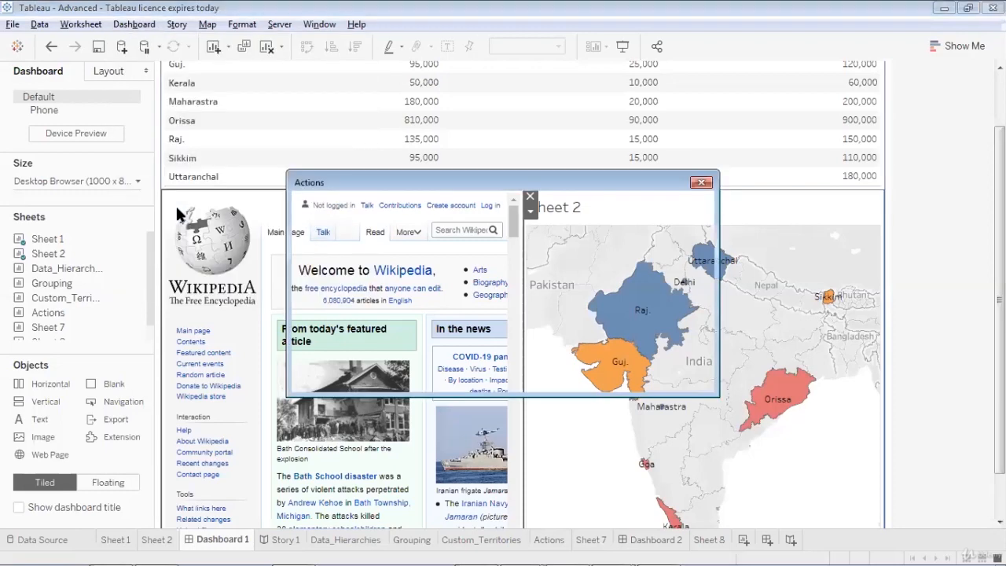
left_click(357, 245)
left_click(611, 349)
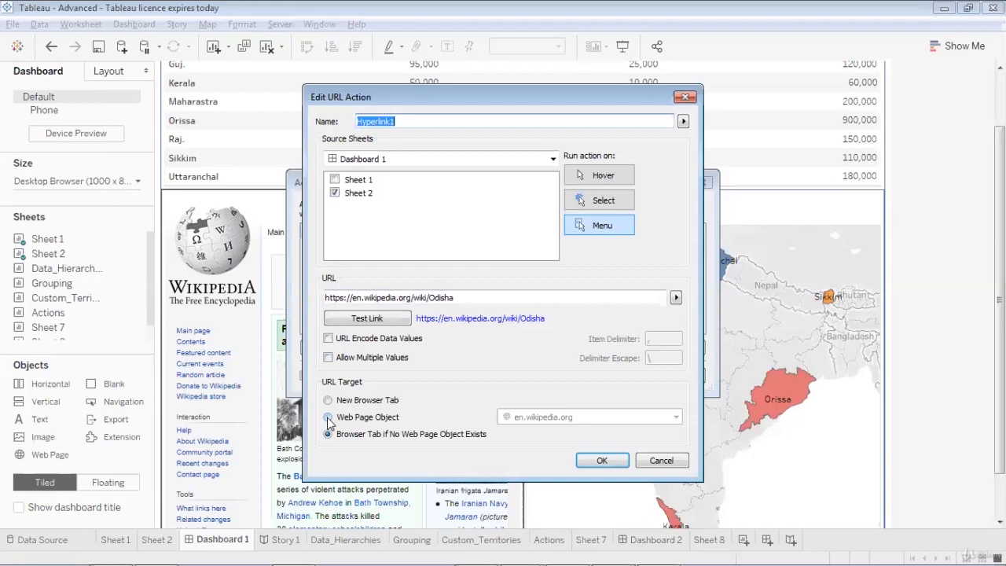
left_click(464, 297)
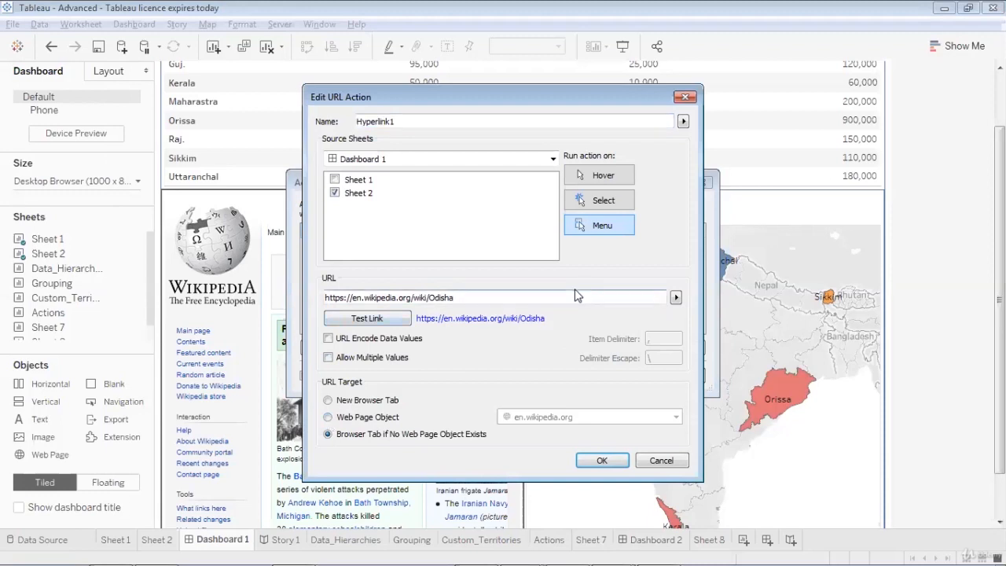
key("BackSpace")
key("BackSpace")
key("BackSpace")
key("BackSpace")
key("BackSpace")
left_click(676, 297)
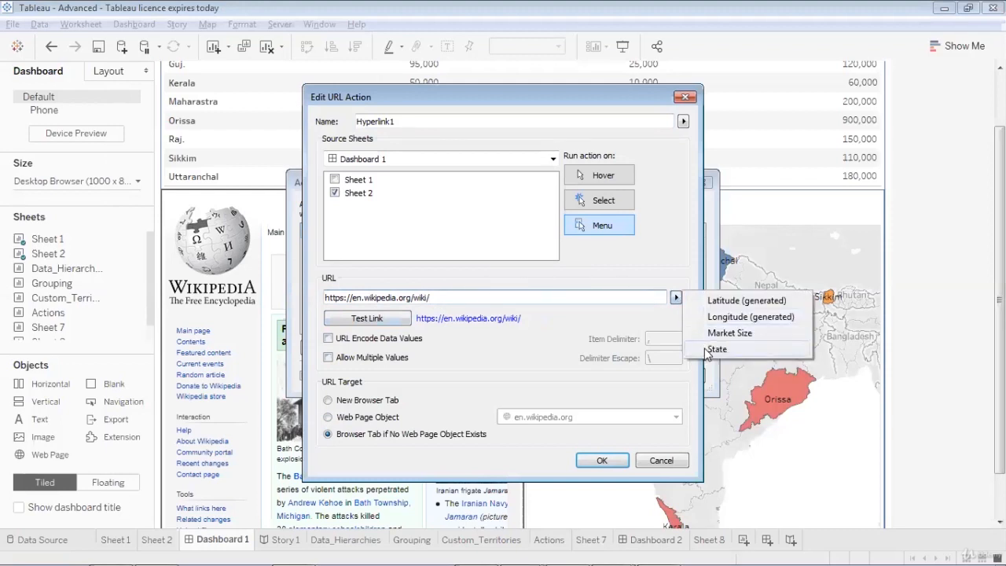
left_click(715, 349)
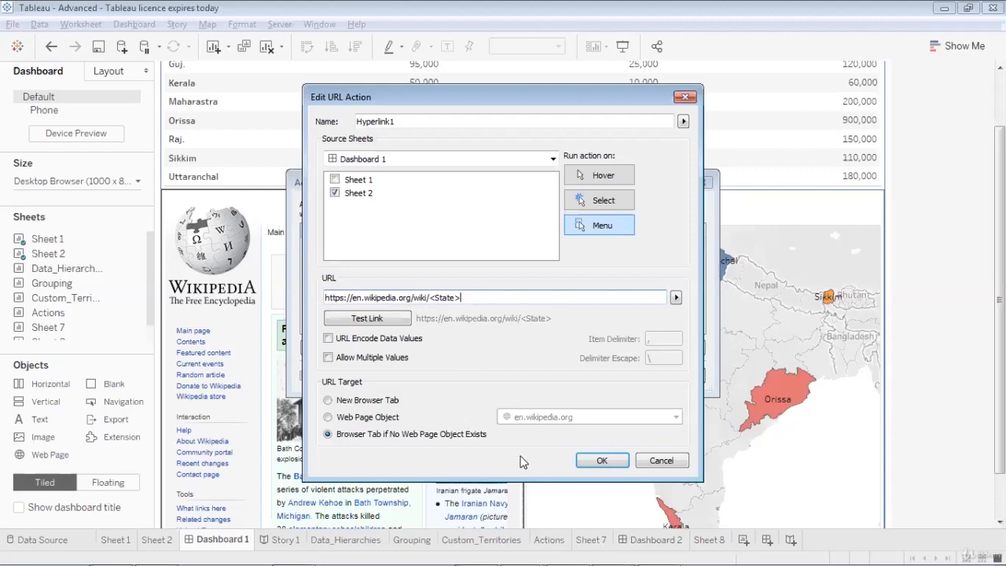
left_click(601, 460)
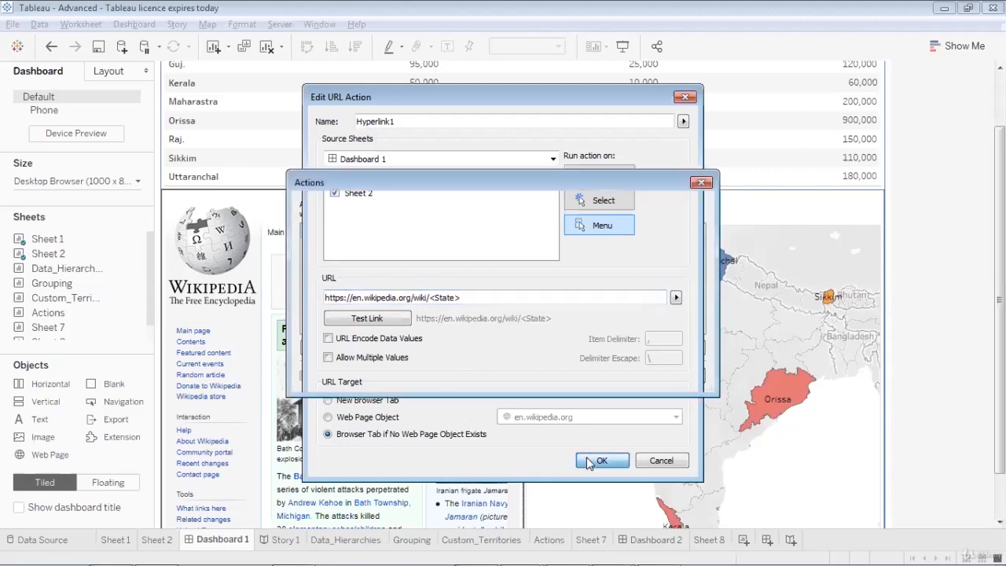
left_click(606, 376)
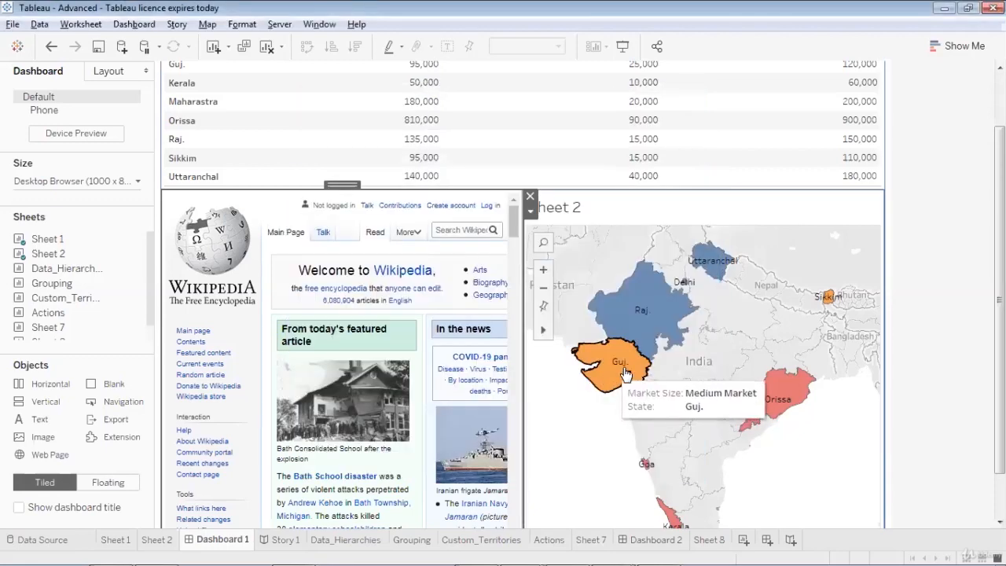
left_click(826, 296)
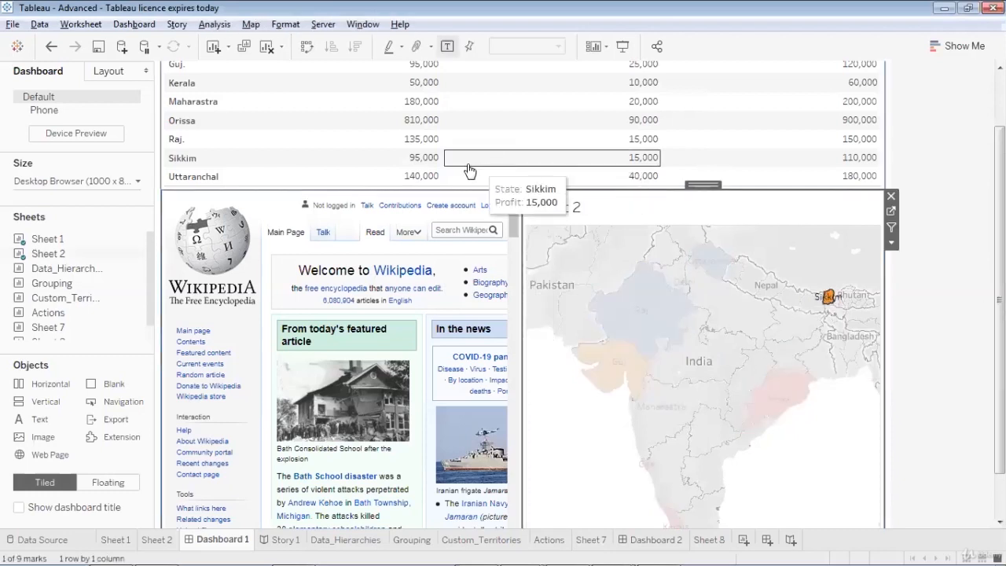
left_click(277, 216)
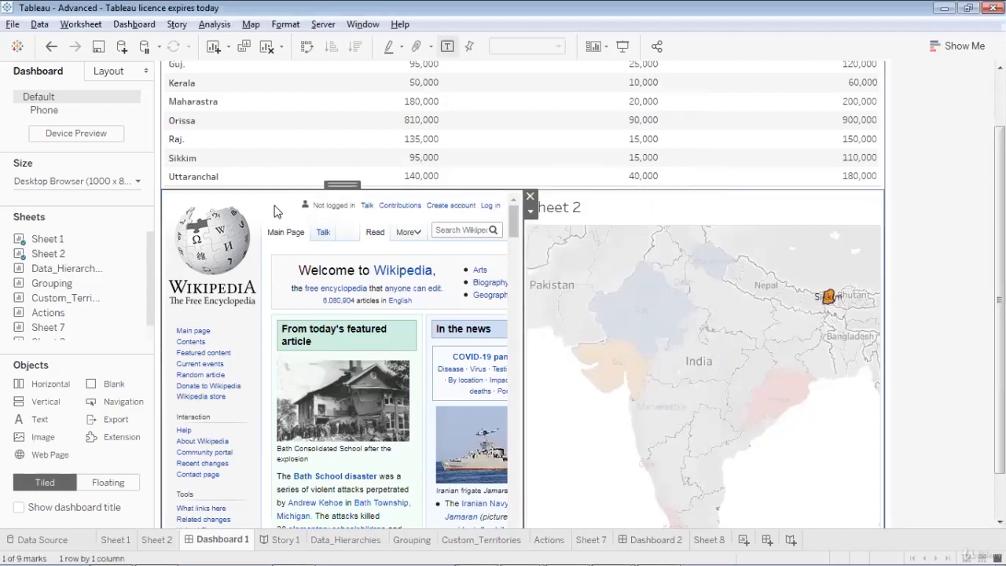
left_click(531, 210)
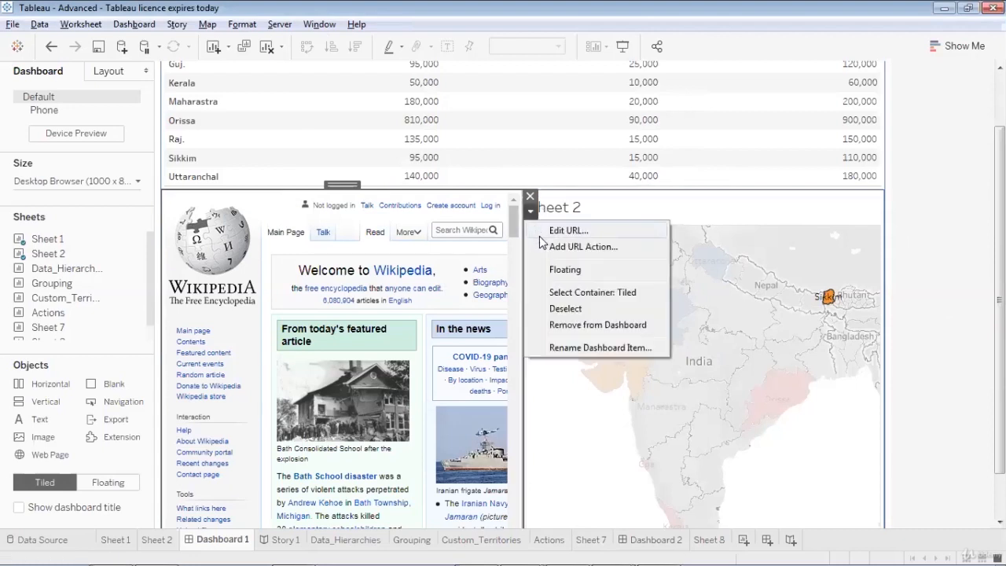
left_click(567, 230)
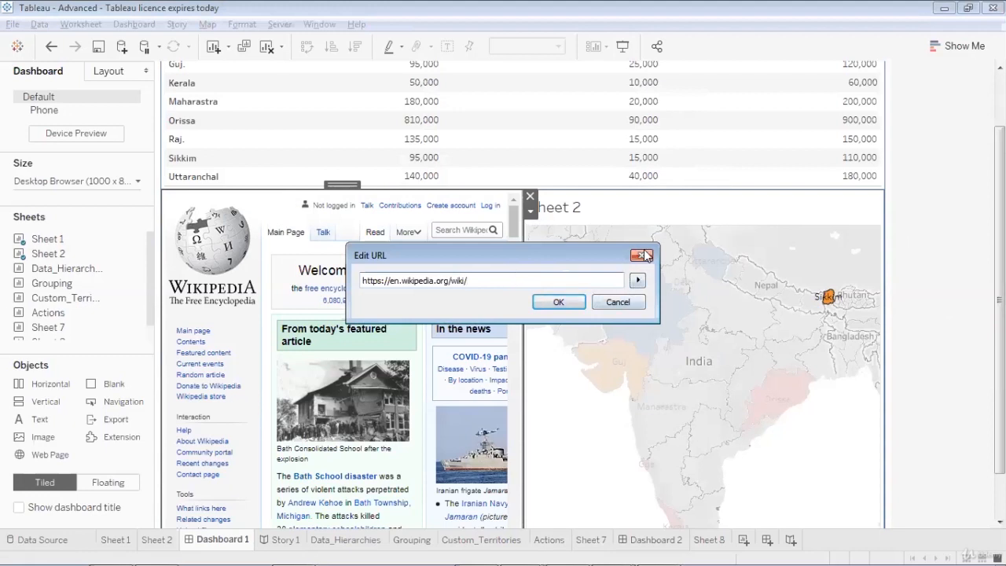
left_click(637, 280)
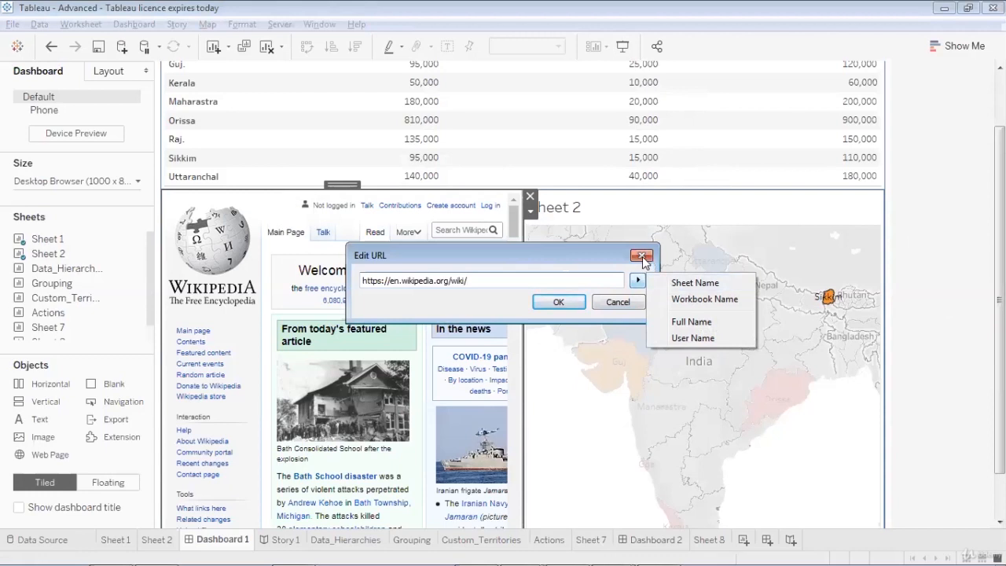
left_click(618, 303)
left_click(617, 303)
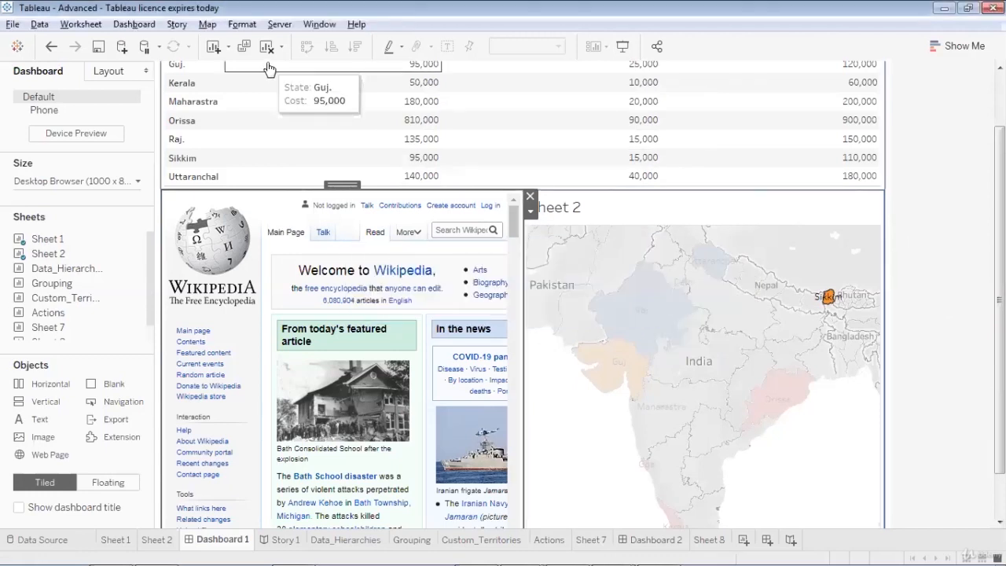
- Edit the dashboard's Hyperlink1 action so its URL target is the en.wikipedia.org Web Page Object, and save it
left_click(132, 26)
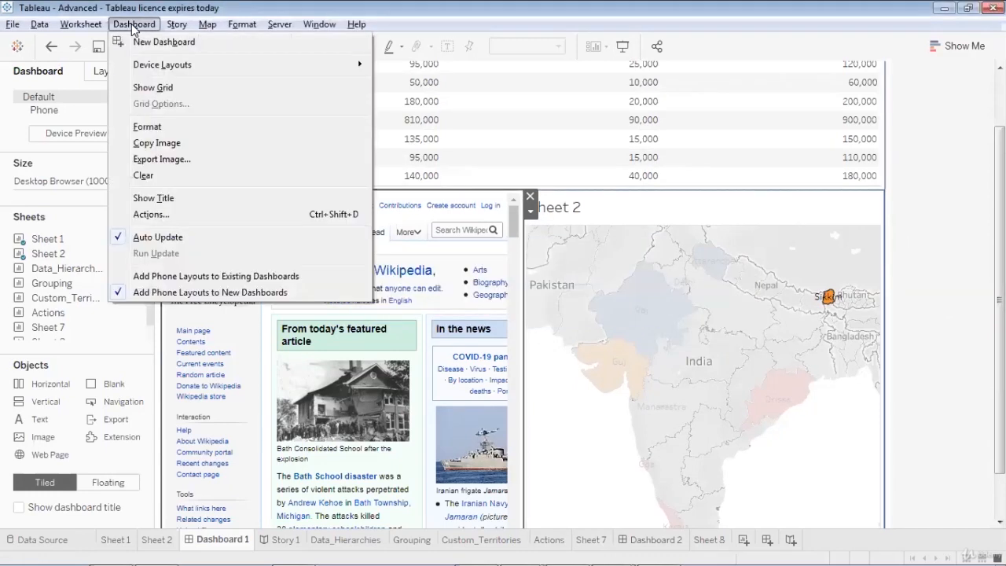
left_click(174, 214)
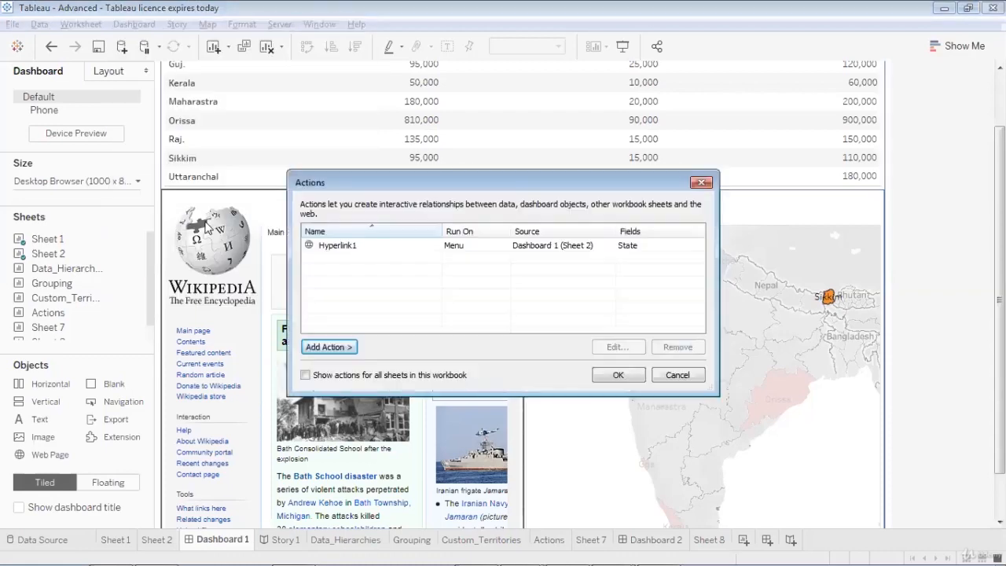
left_click(336, 246)
left_click(610, 347)
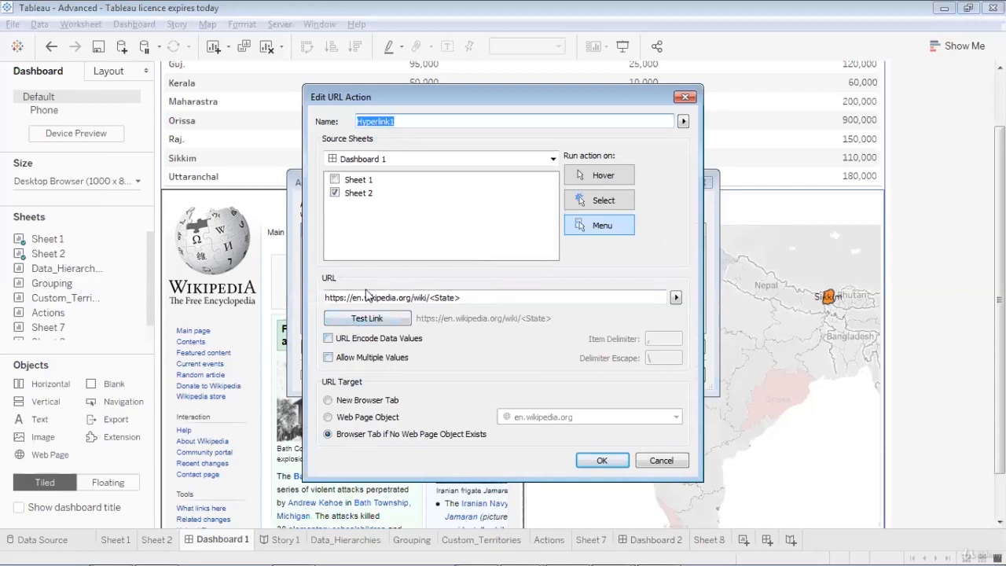
left_click(461, 297)
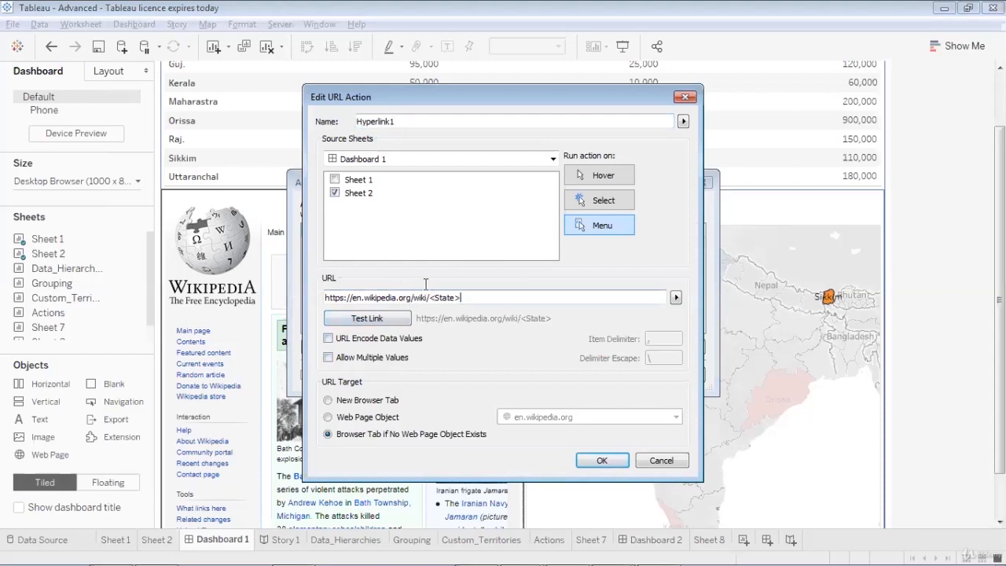
left_click_drag(461, 297, 325, 302)
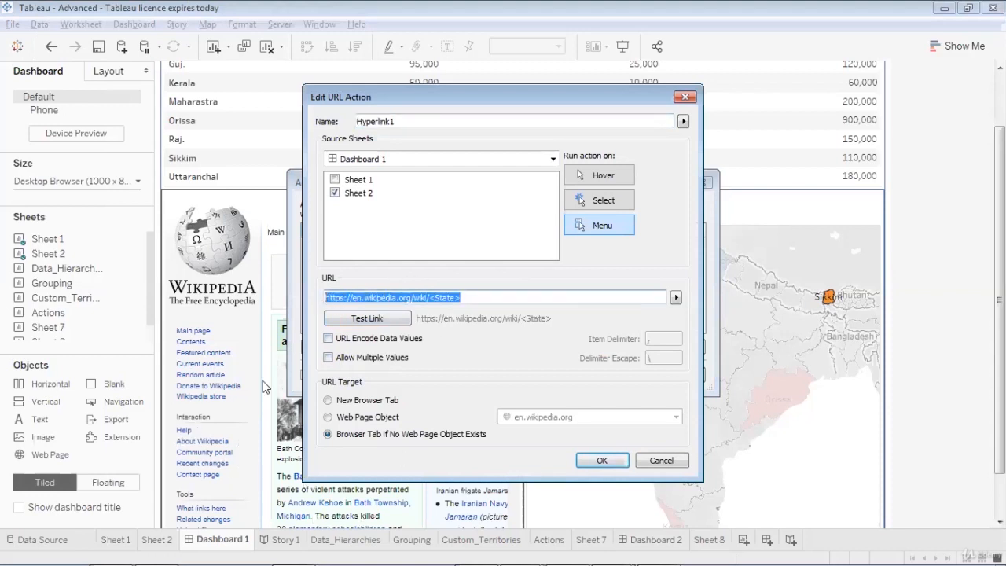
left_click(329, 418)
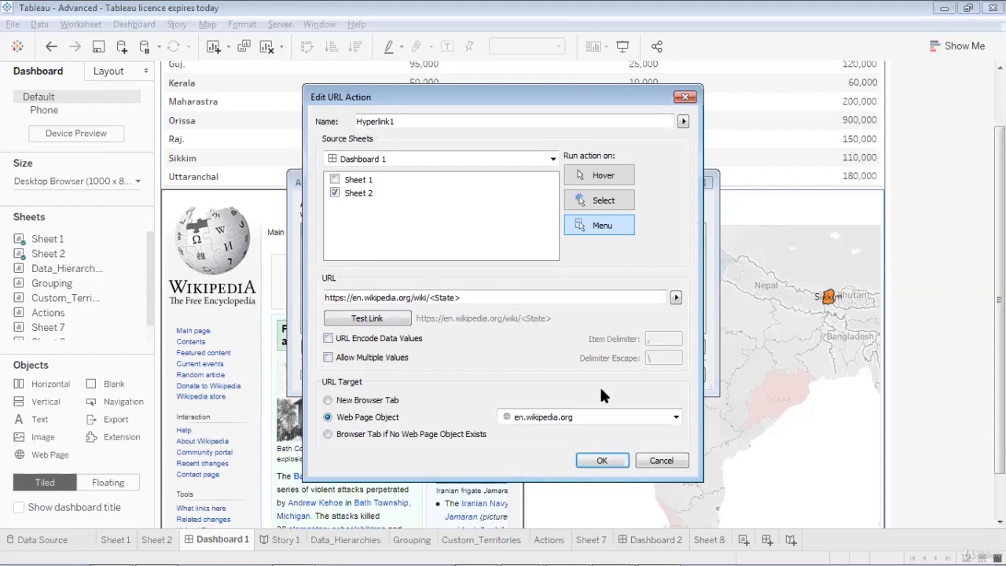
left_click(676, 417)
left_click(676, 417)
left_click(598, 460)
left_click(618, 376)
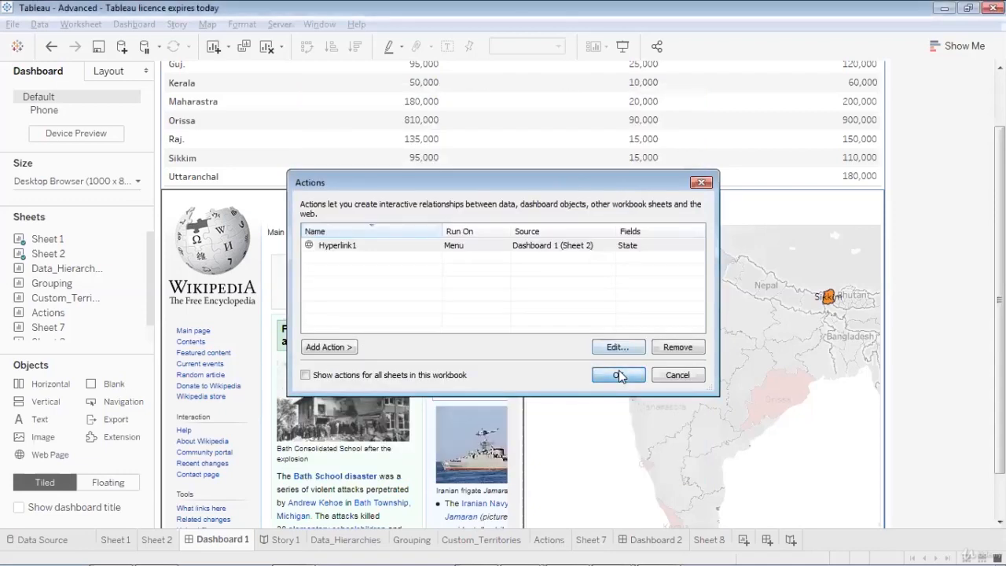
- Test the Hyperlink1 action from the Uttaranchal state's tooltip on the Sheet 2 map
left_click(714, 261)
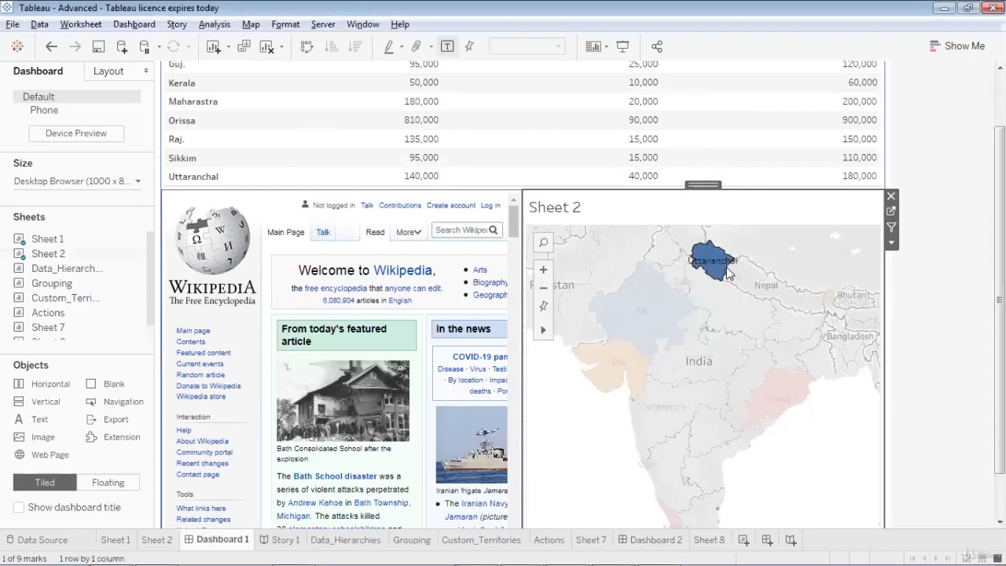
mouse_move(718, 265)
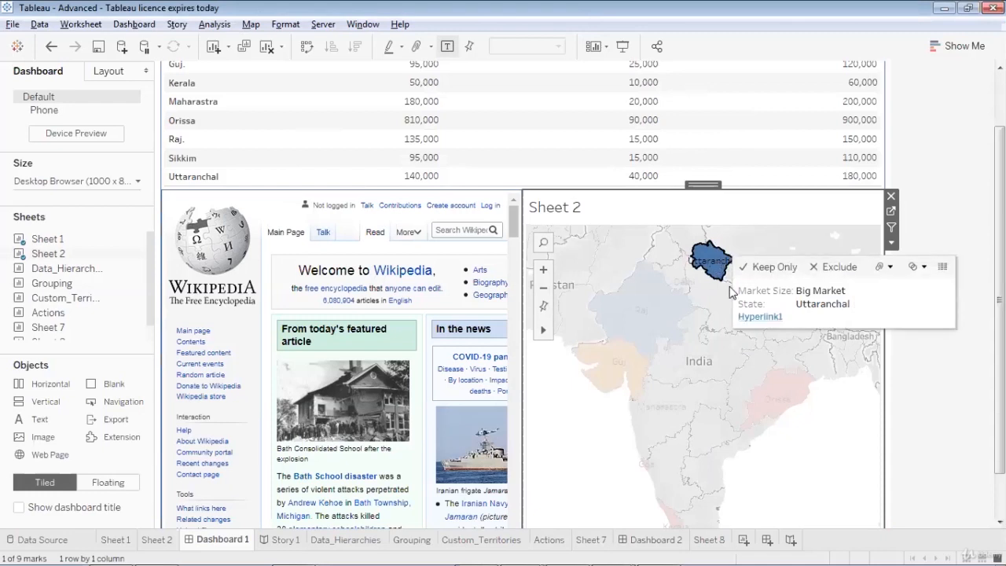
left_click(763, 317)
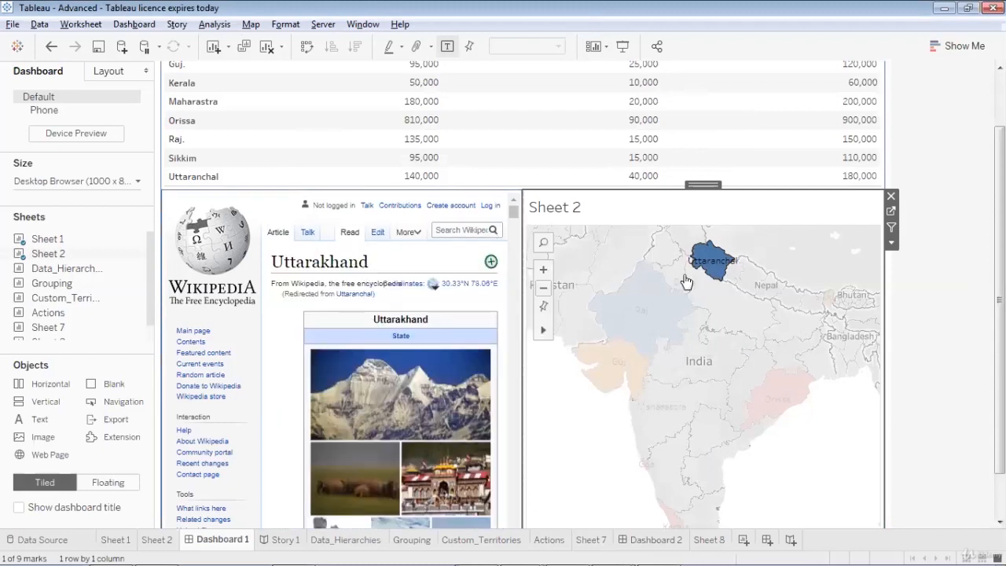
left_click(143, 24)
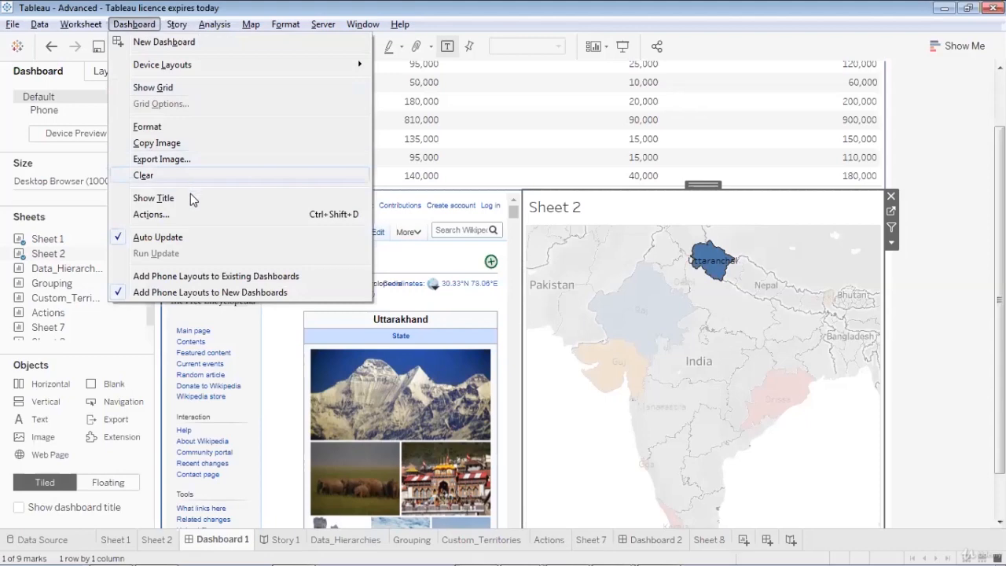
left_click(151, 213)
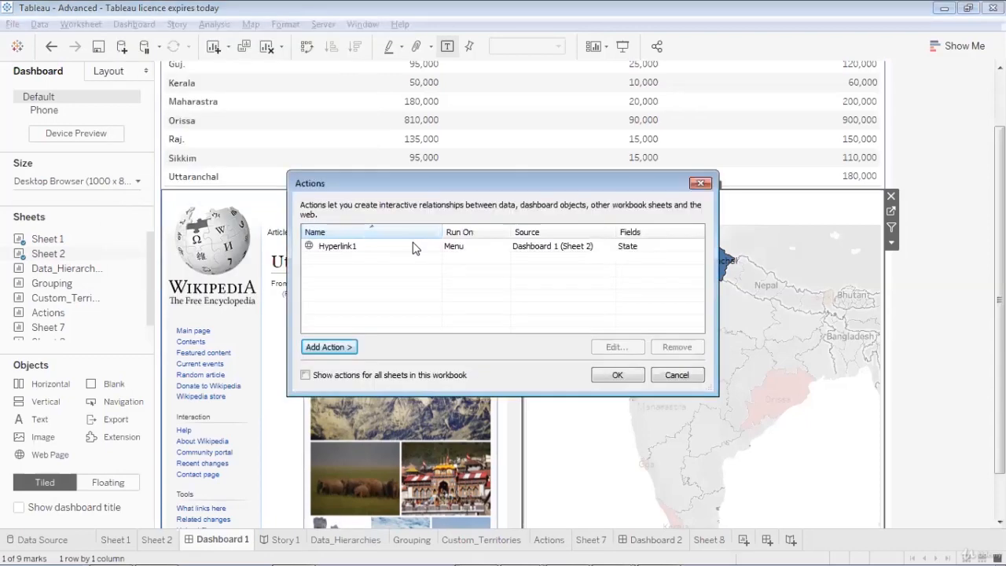
left_click(413, 246)
left_click(611, 347)
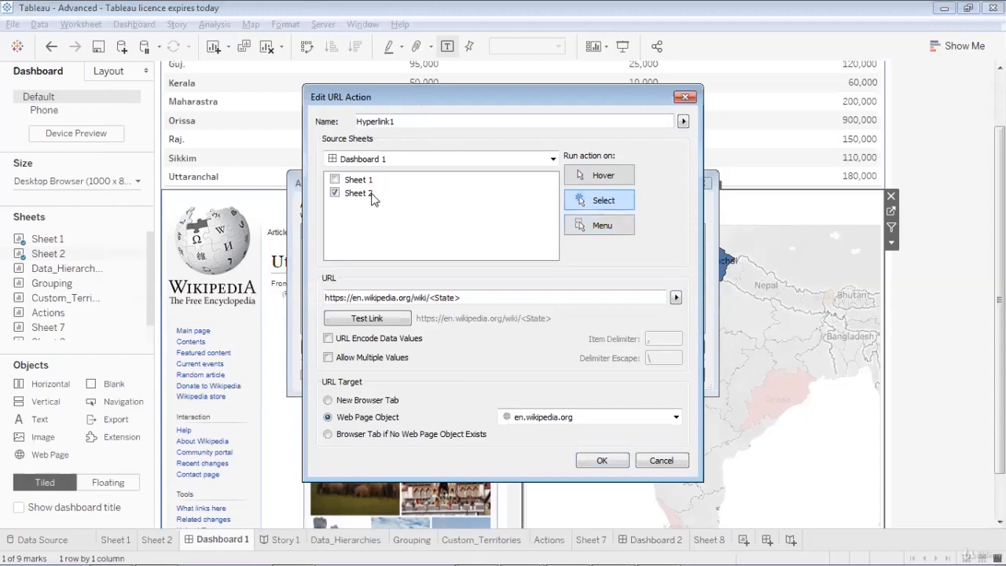
left_click_drag(495, 294, 315, 294)
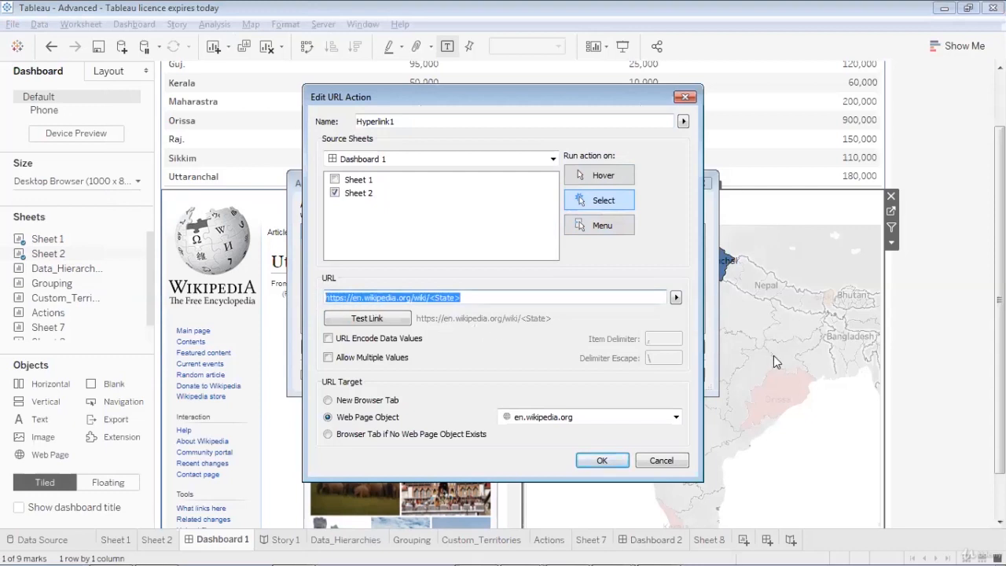
left_click(448, 297)
double_click(448, 298)
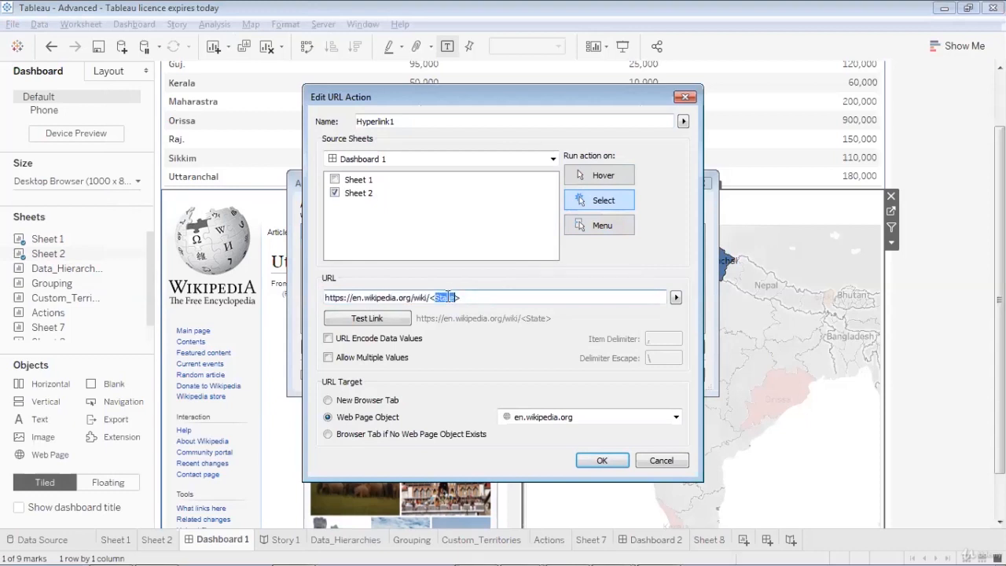
left_click(462, 297)
left_click(598, 462)
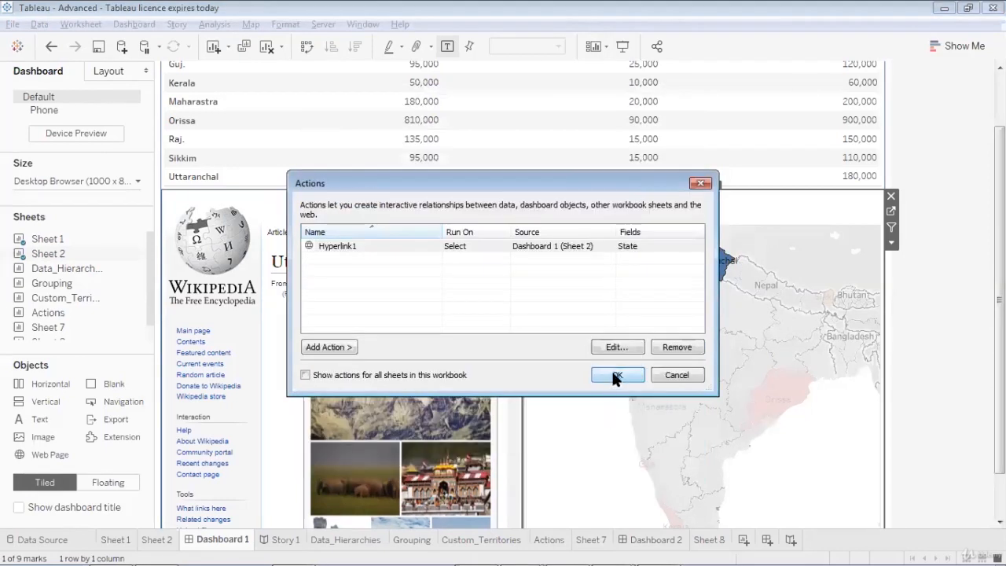
left_click(614, 374)
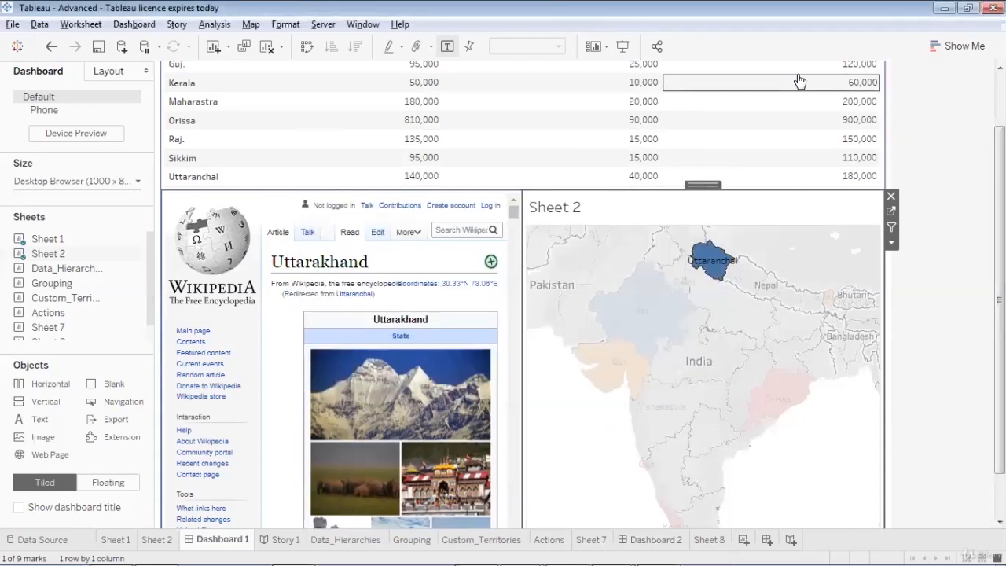
- Test the select-triggered URL action on Kerala and Delhi, and clear the map selection
scroll(998, 299, "down", 1)
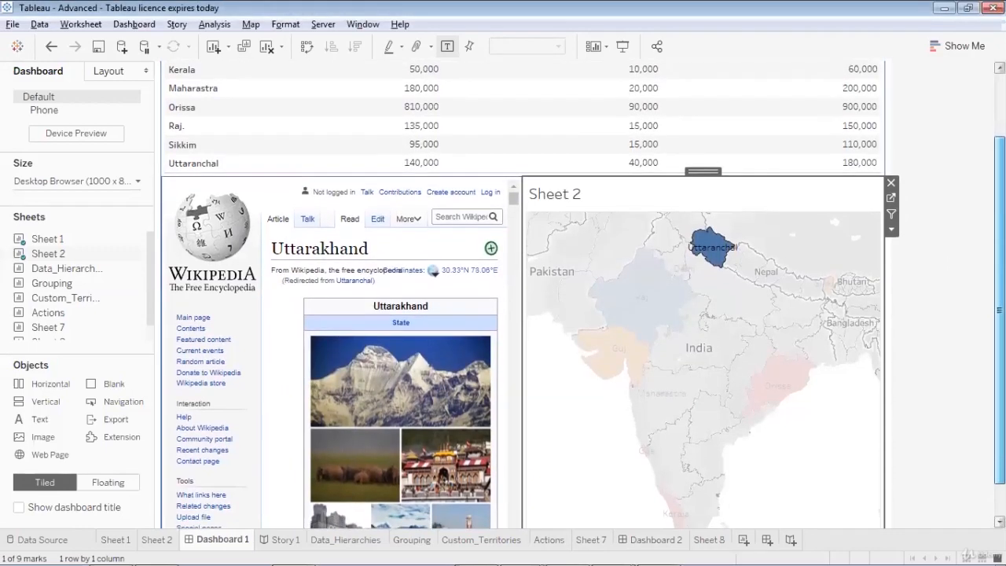
scroll(582, 295, "down", 2)
scroll(943, 326, "down", 1)
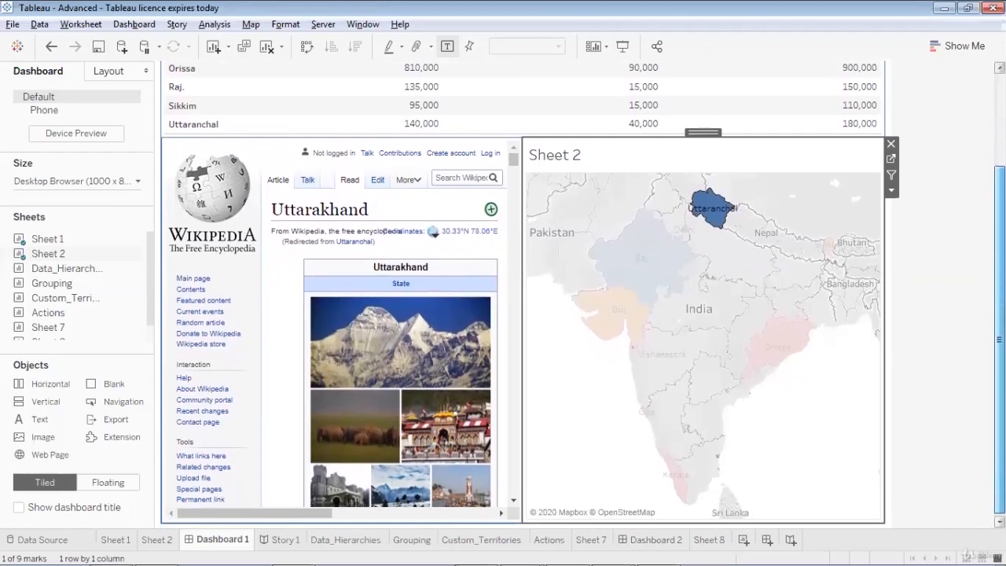
left_click(675, 474)
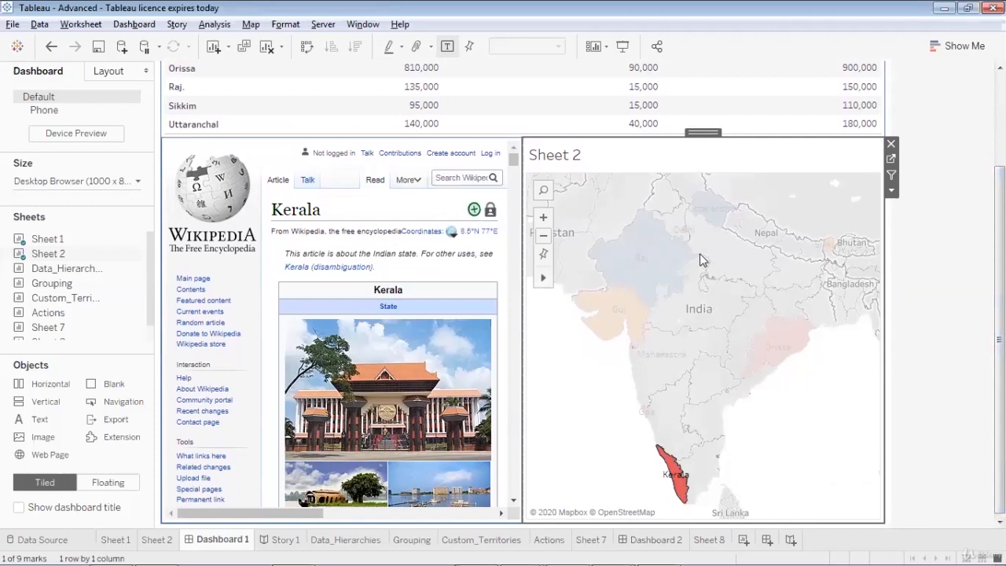
left_click(682, 228)
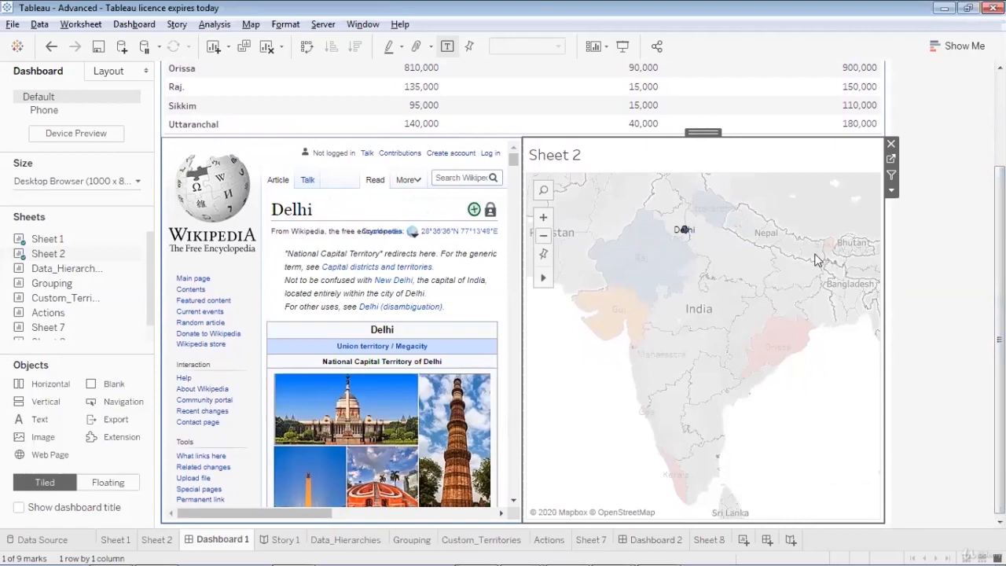
left_click(821, 365)
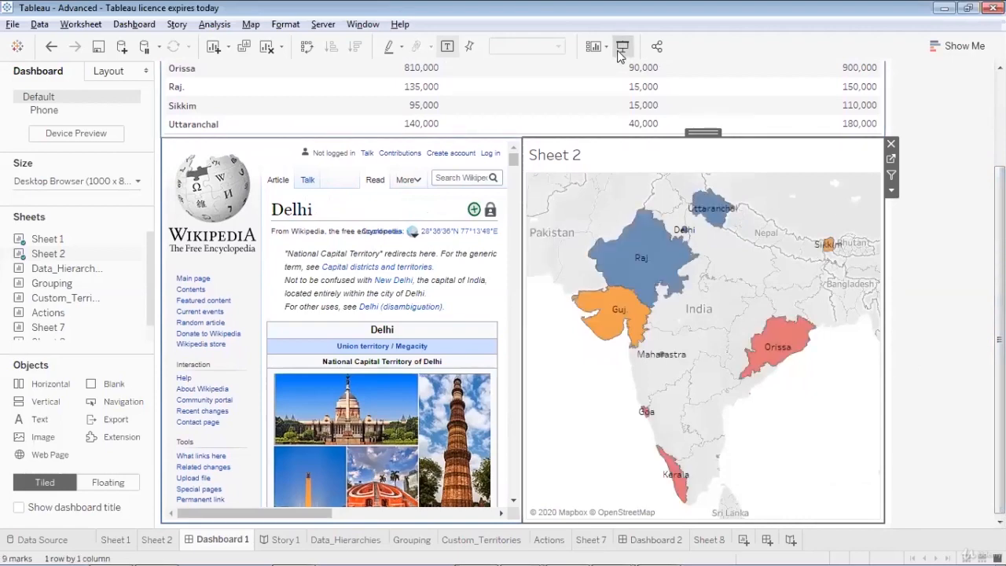
- Show the dashboard in presentation mode and select Goa on the map to test the URL action
left_click(622, 46)
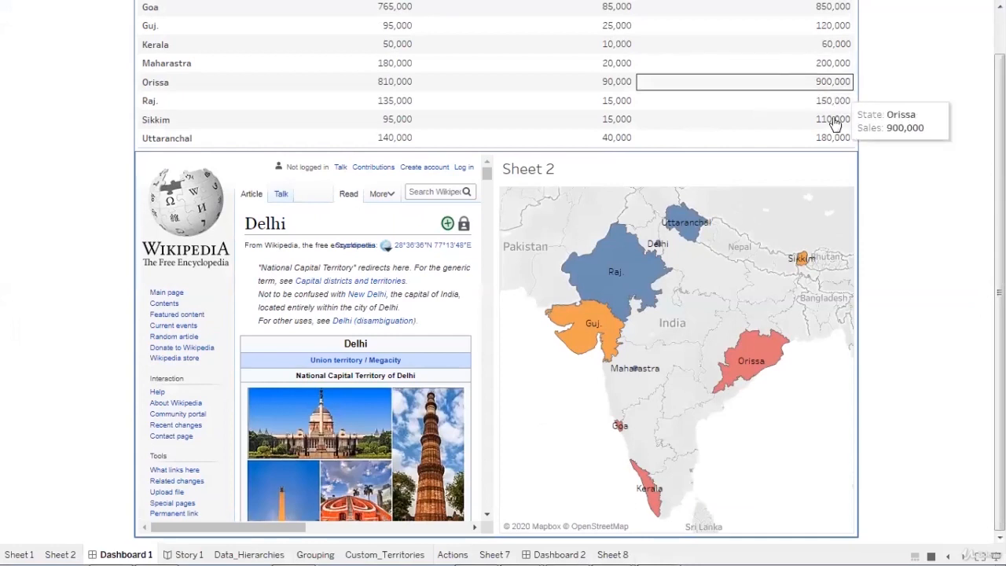
left_click(618, 426)
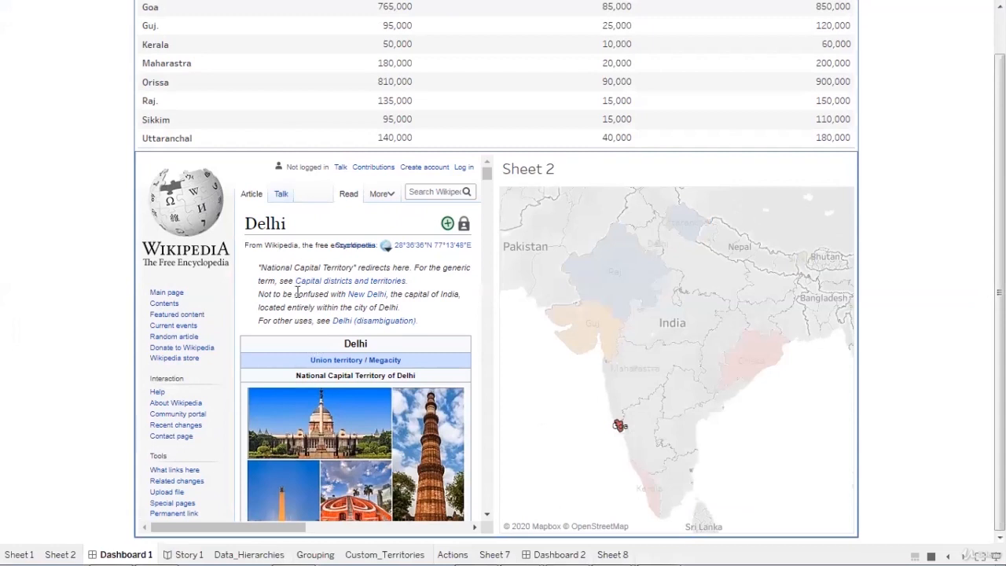